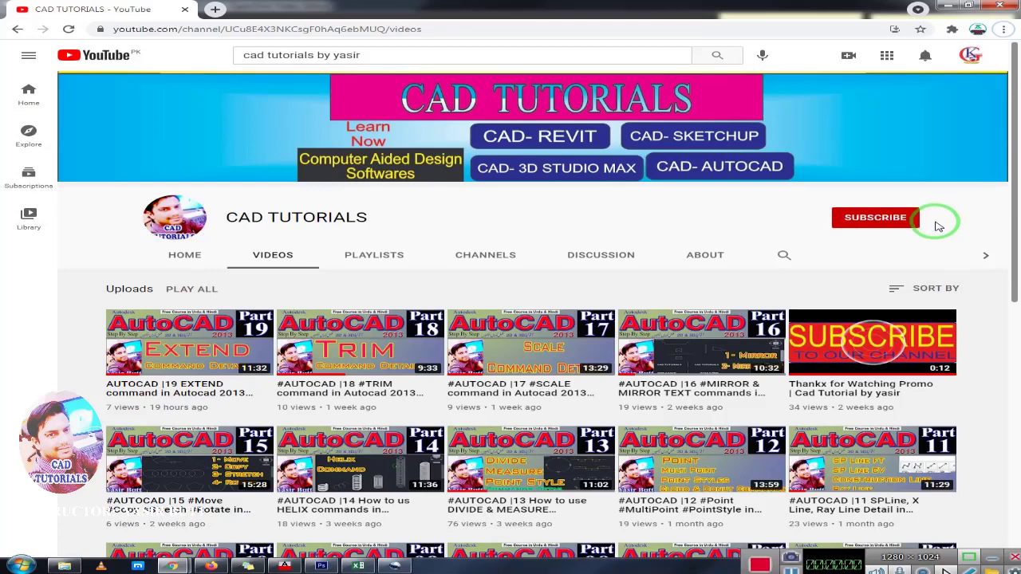
Step: Subscribe to the CAD TUTORIALS channel and set its notifications to All
left_click(889, 228)
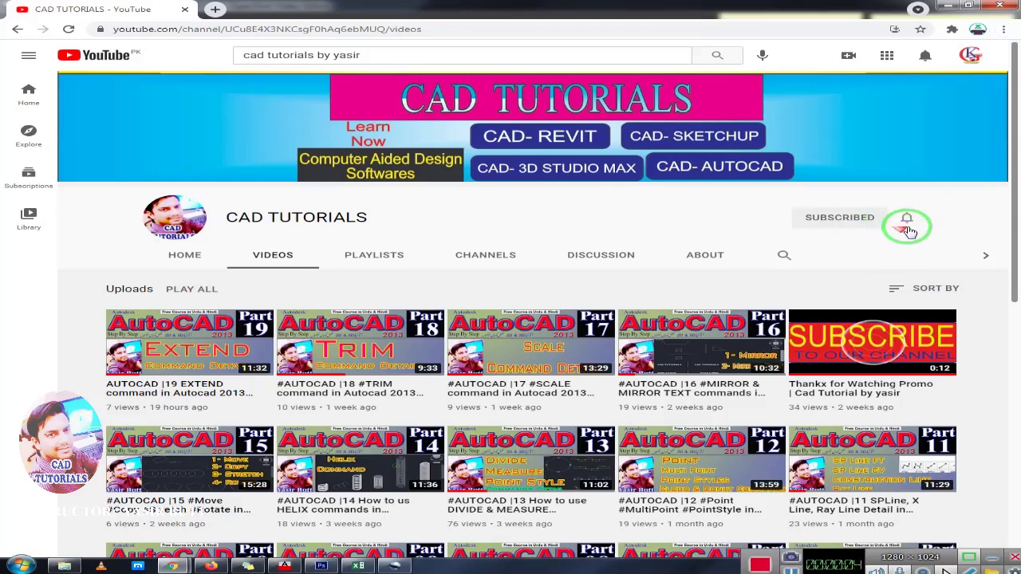
left_click(909, 220)
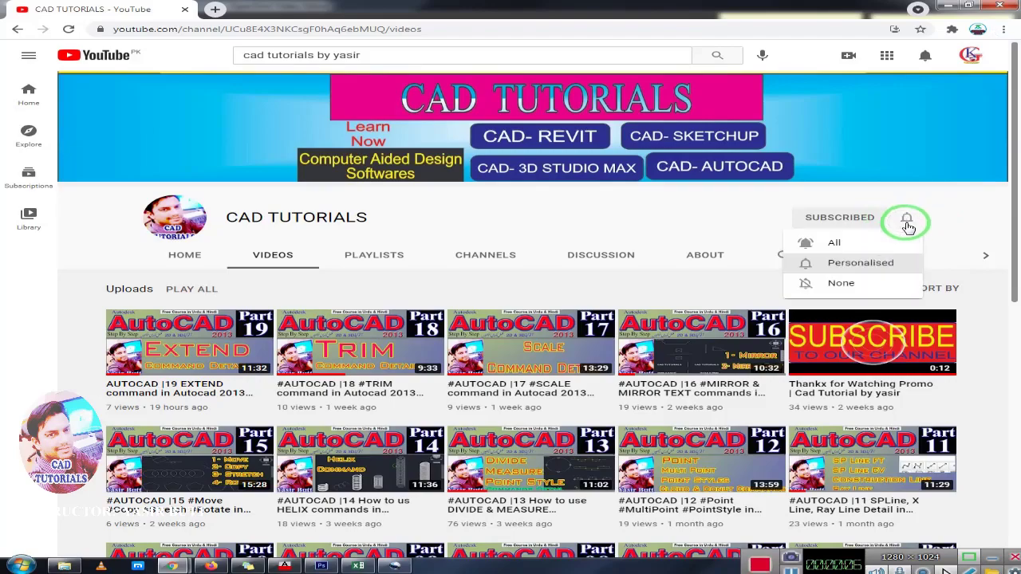
left_click(839, 241)
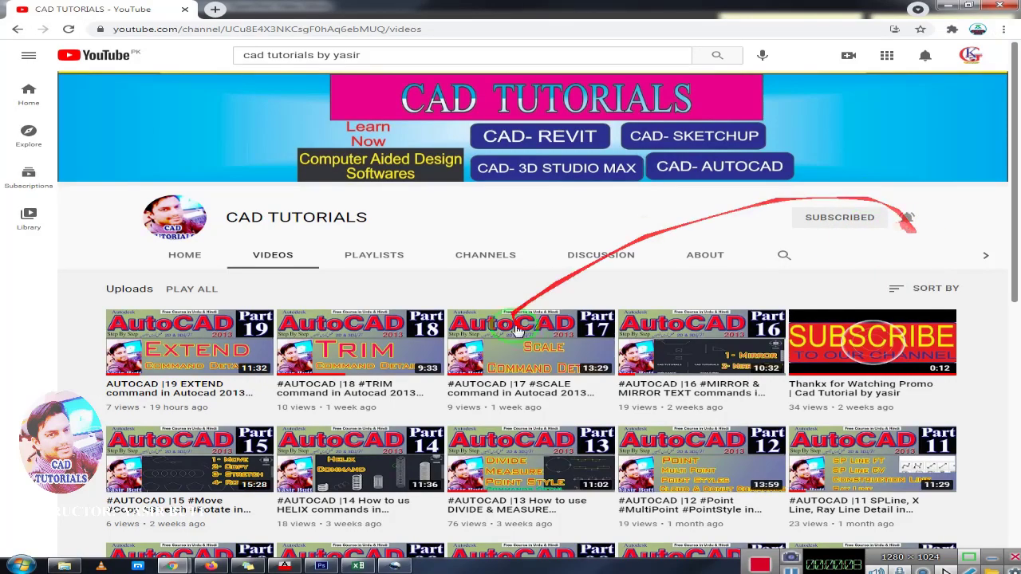
scroll(494, 335, "down", 2)
scroll(476, 360, "down", 3)
scroll(475, 360, "down", 1)
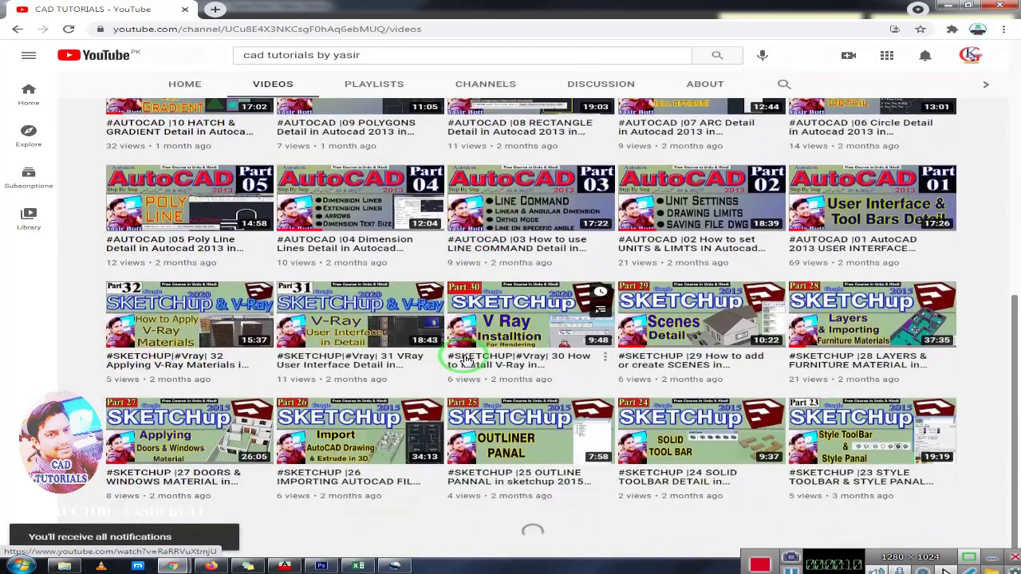
scroll(479, 359, "up", 1)
scroll(479, 359, "up", 2)
scroll(485, 355, "up", 3)
scroll(484, 355, "up", 1)
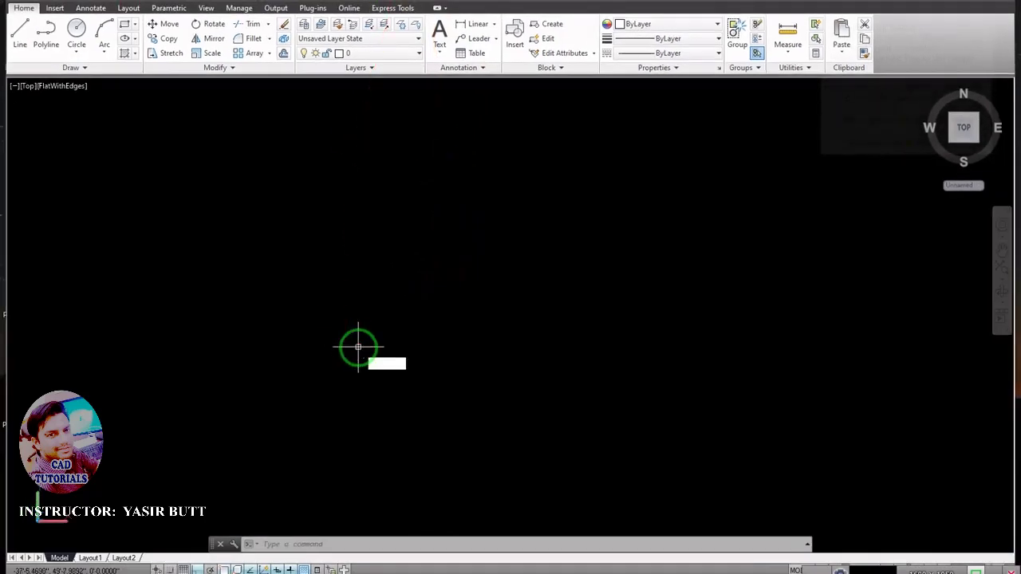
Step: Draw a rectangle from two opposite corner points
key("Escape")
key("Escape")
type("c")
key("Return")
left_click(300, 257)
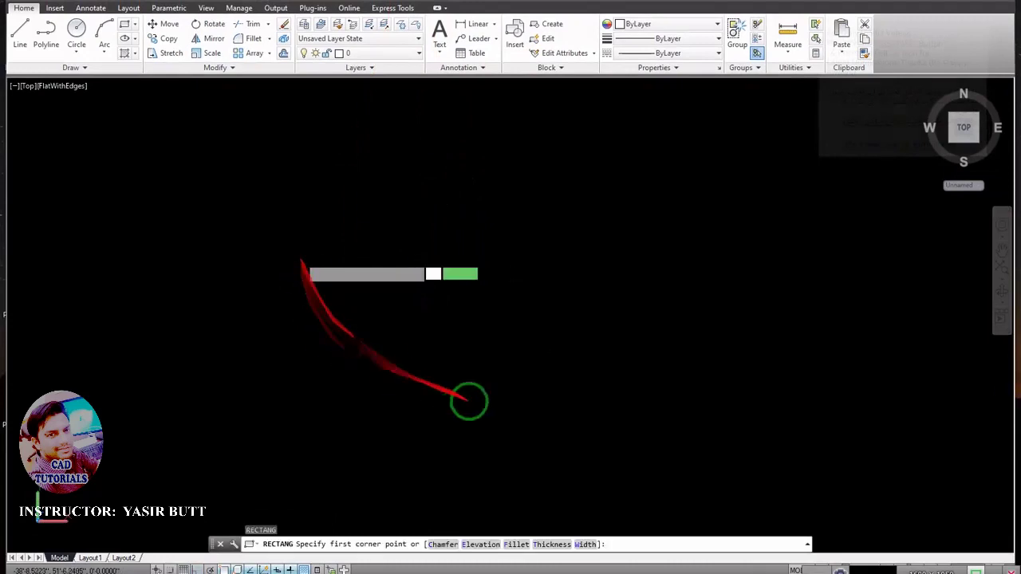
left_click(481, 424)
key("Escape")
scroll(407, 232, "up", 2)
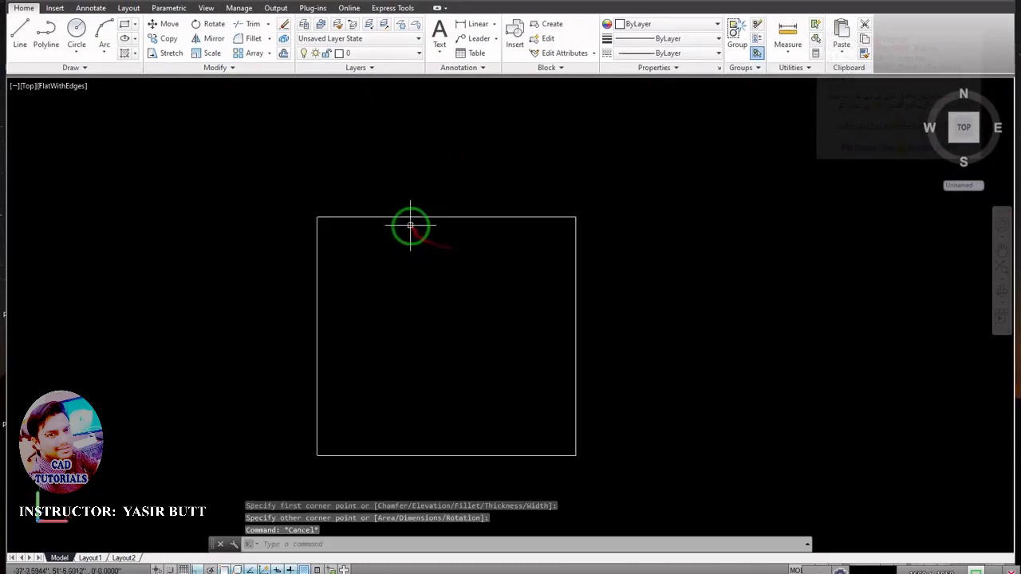
Step: Drag the rectangle's top-right corner and top-edge grips to reshape its upper side
left_click(368, 179)
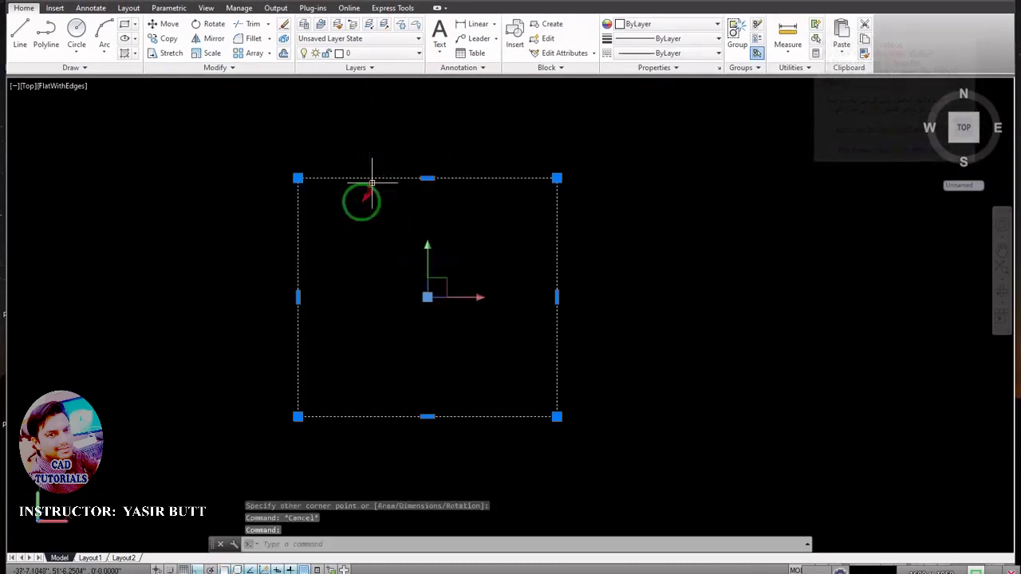
left_click(556, 177)
left_click(503, 178)
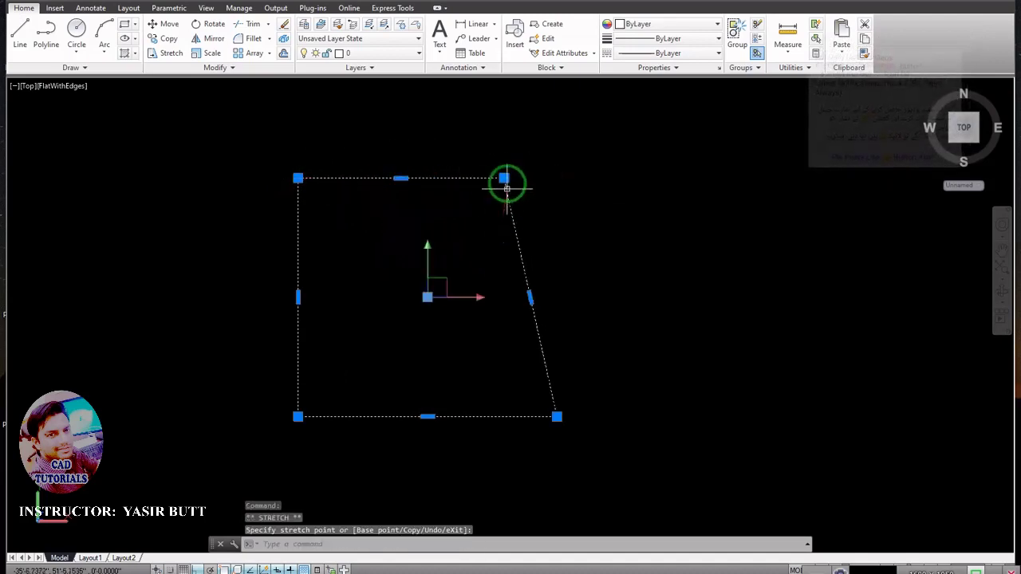
left_click(506, 178)
left_click(604, 178)
left_click(452, 178)
left_click(452, 133)
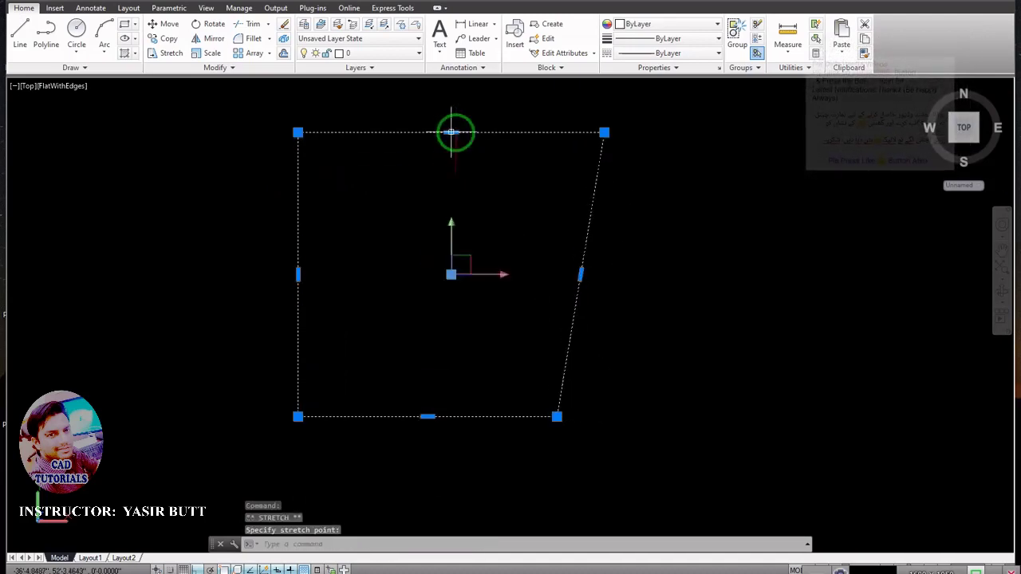
left_click(604, 132)
left_click(524, 132)
Step: Stretch the bottom-right corner outward so the right edge slants, then clear the selection
left_click(450, 275)
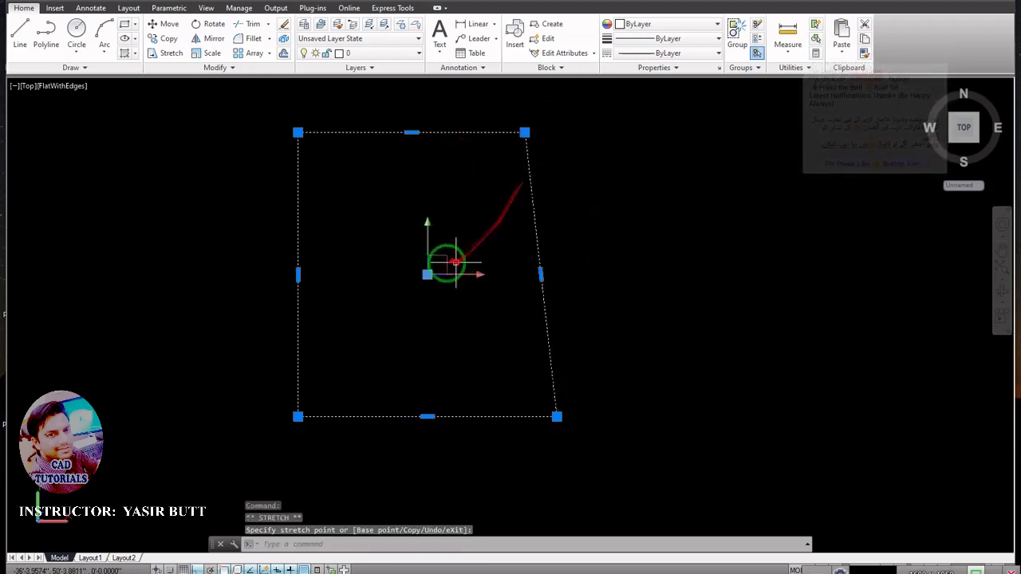
left_click(623, 276)
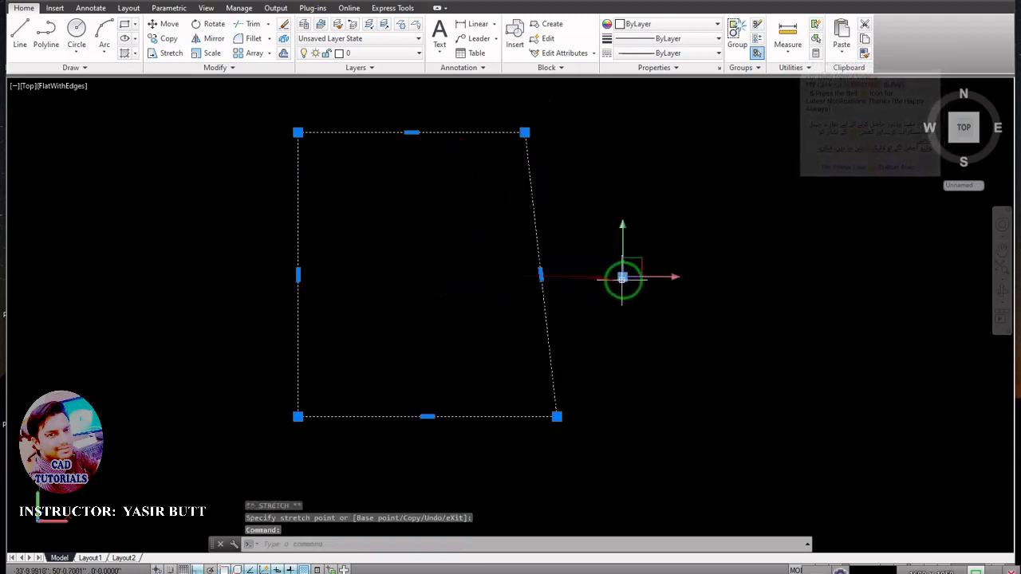
left_click(622, 276)
left_click(426, 279)
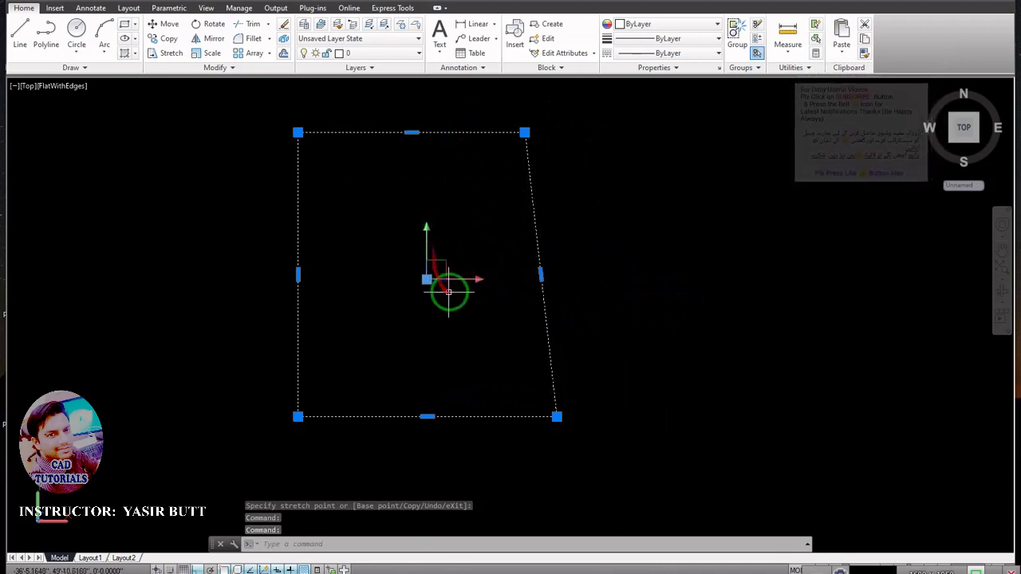
left_click(541, 275)
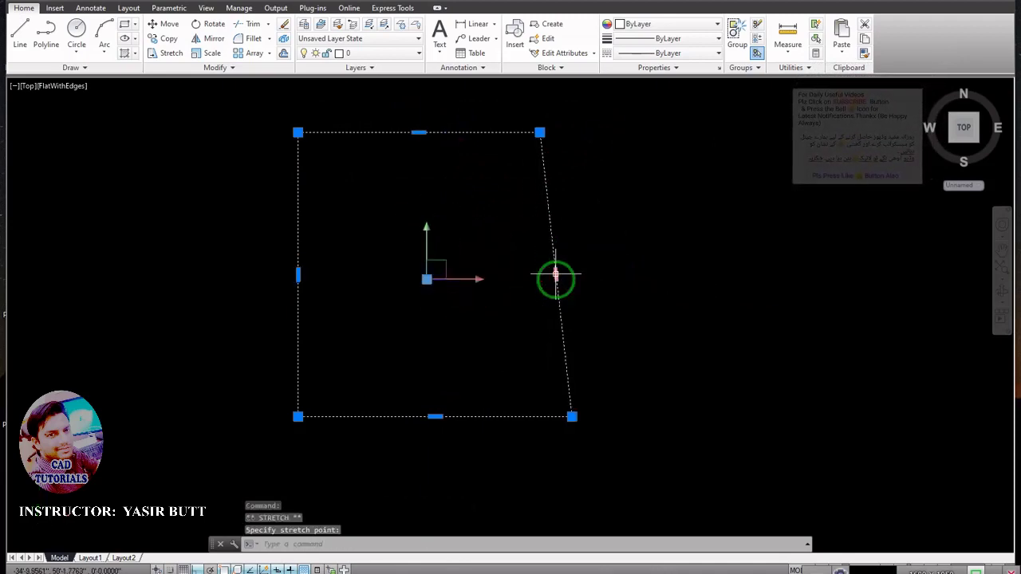
key("Escape")
left_click(493, 238)
left_click(437, 120)
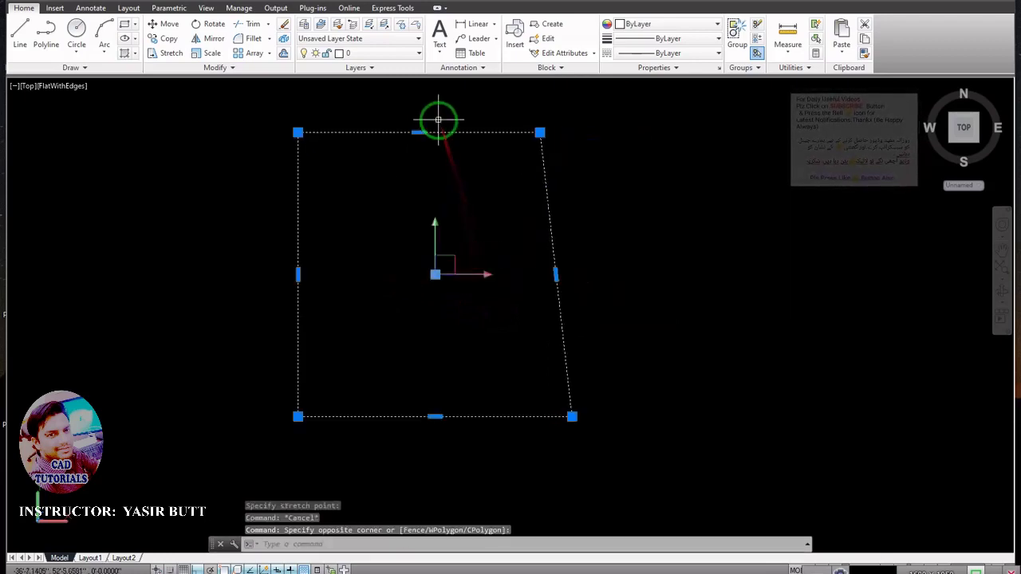
key("Escape")
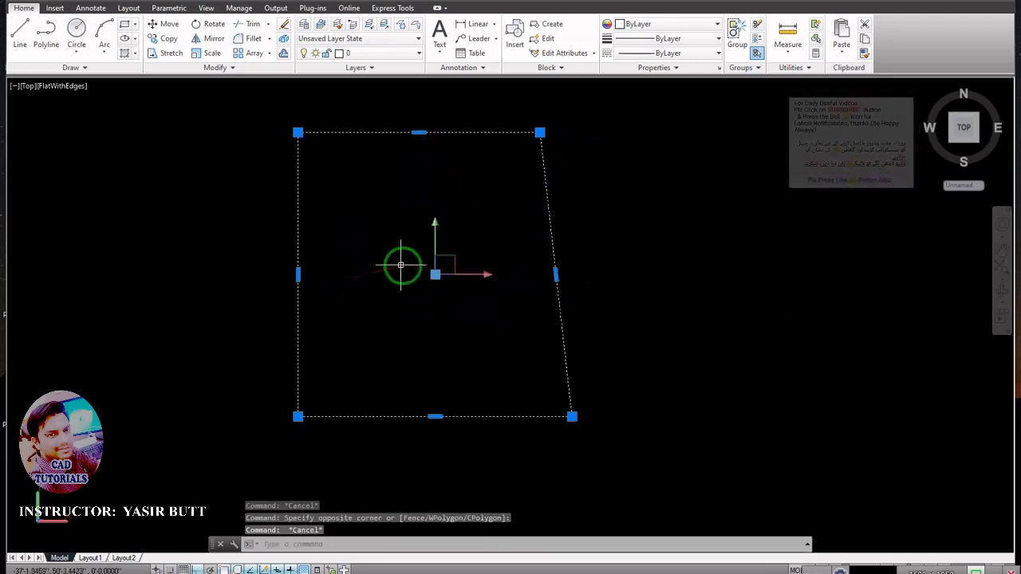
key("Escape")
type("OP")
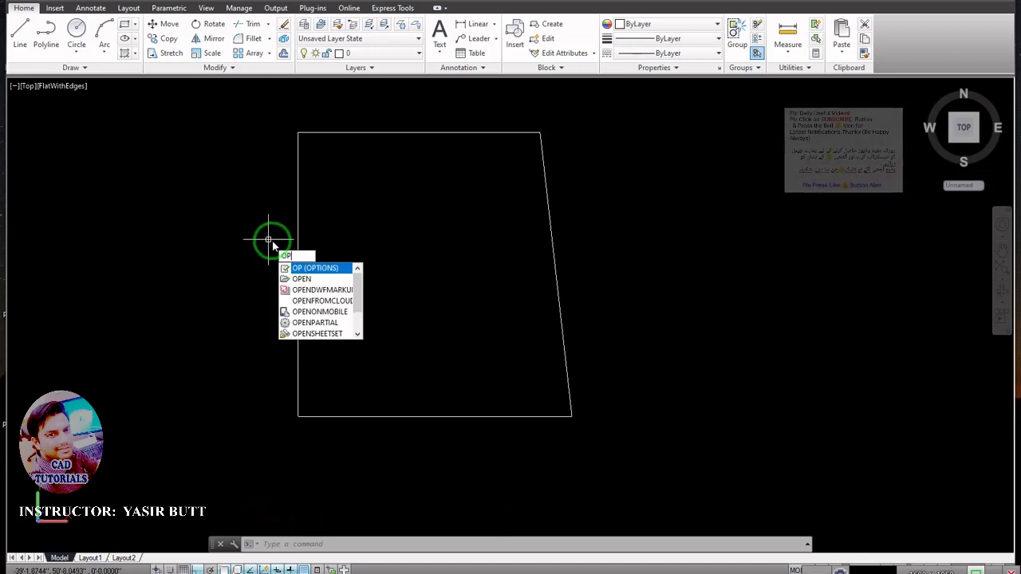
Step: In Options, drag the Selection tab's Grip size slider to the right
key("Return")
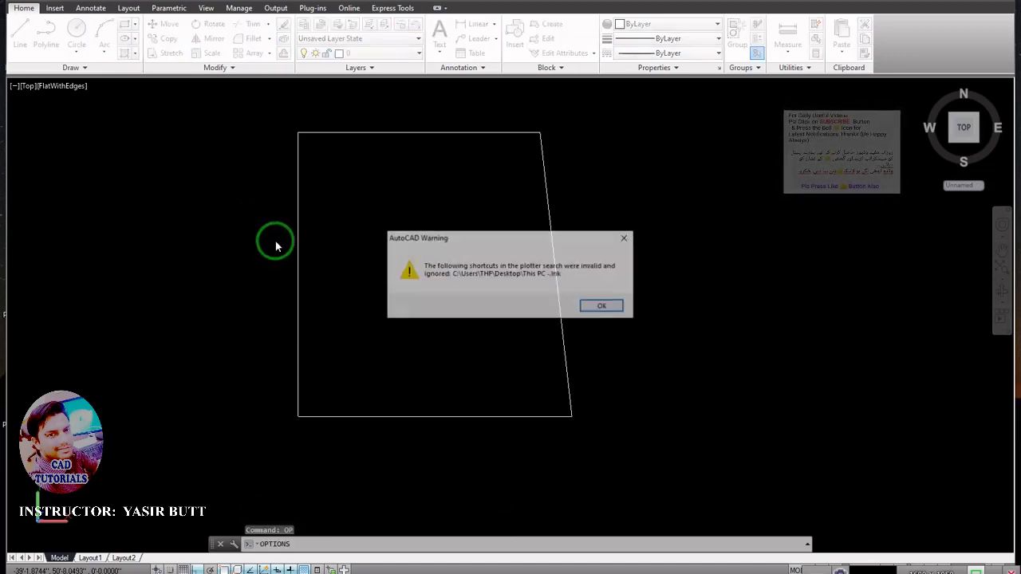
left_click(590, 303)
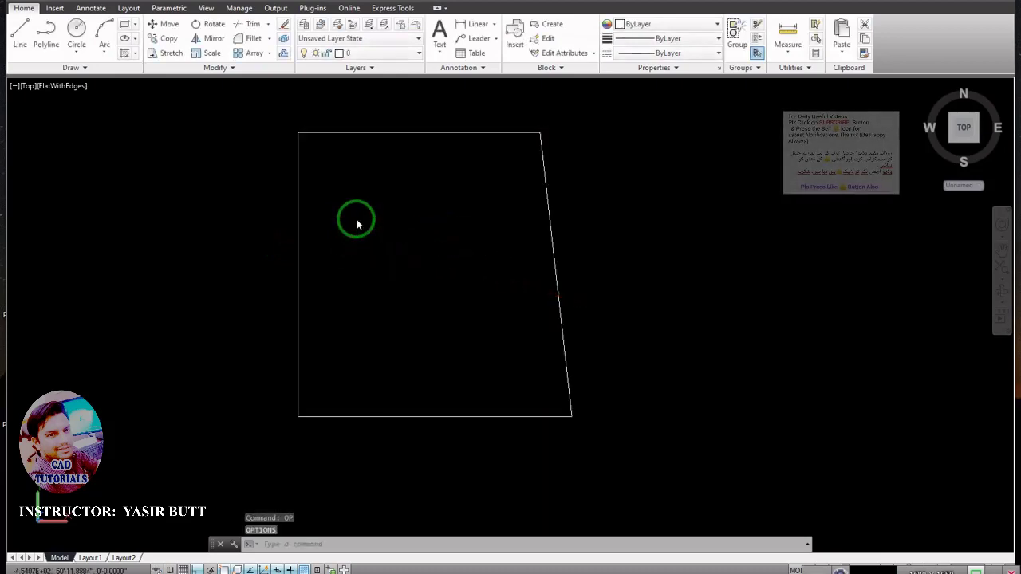
type("op")
key("Return")
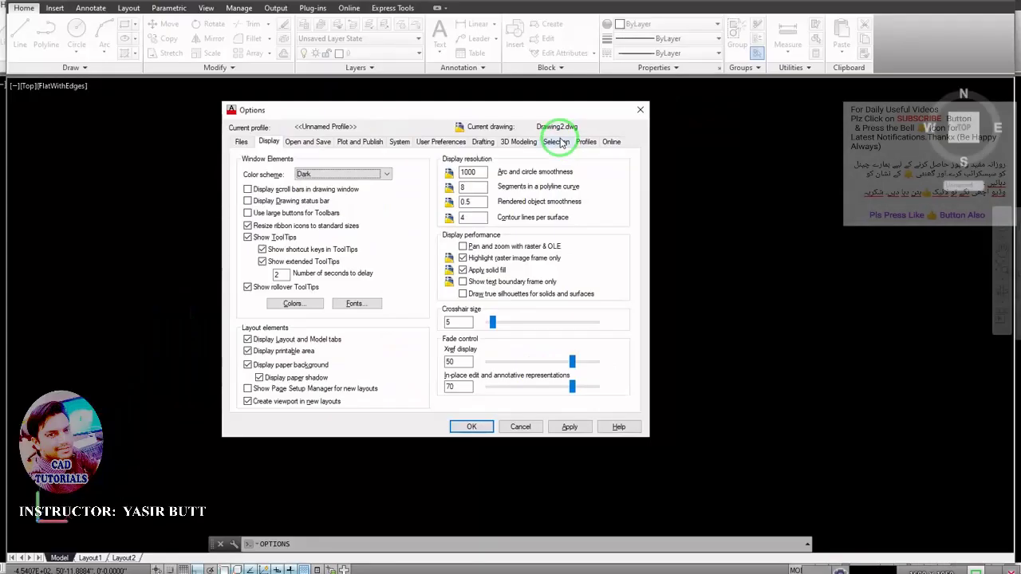
left_click(559, 143)
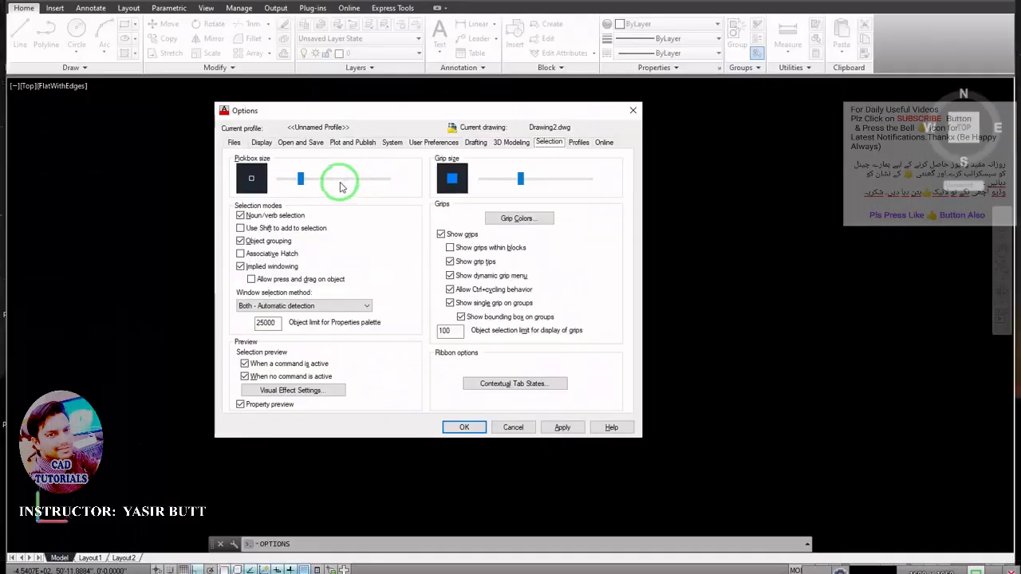
left_click_drag(520, 180, 549, 181)
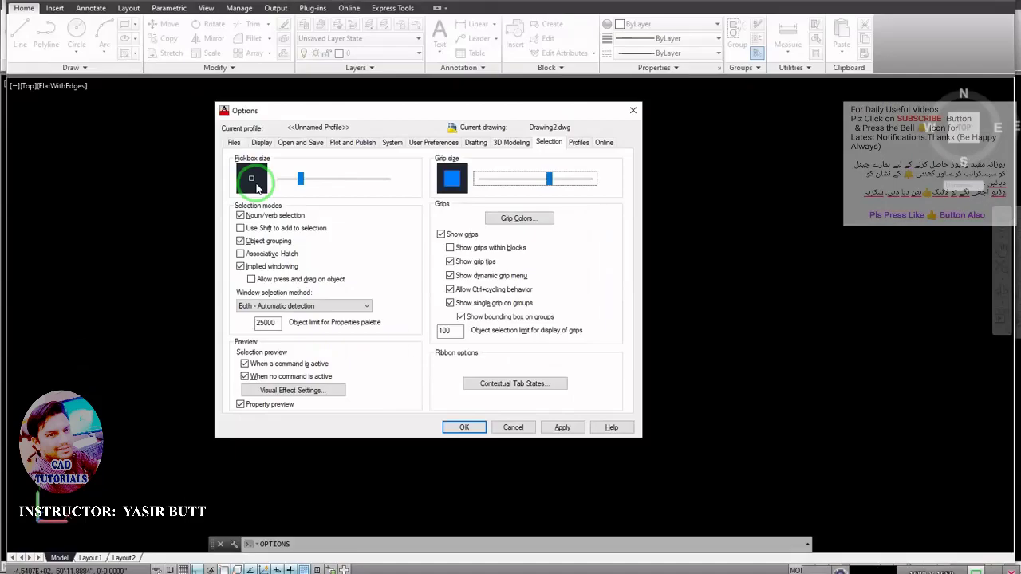
Step: Apply the larger grip size, check the grips on the quadrilateral, then deselect it
left_click(469, 429)
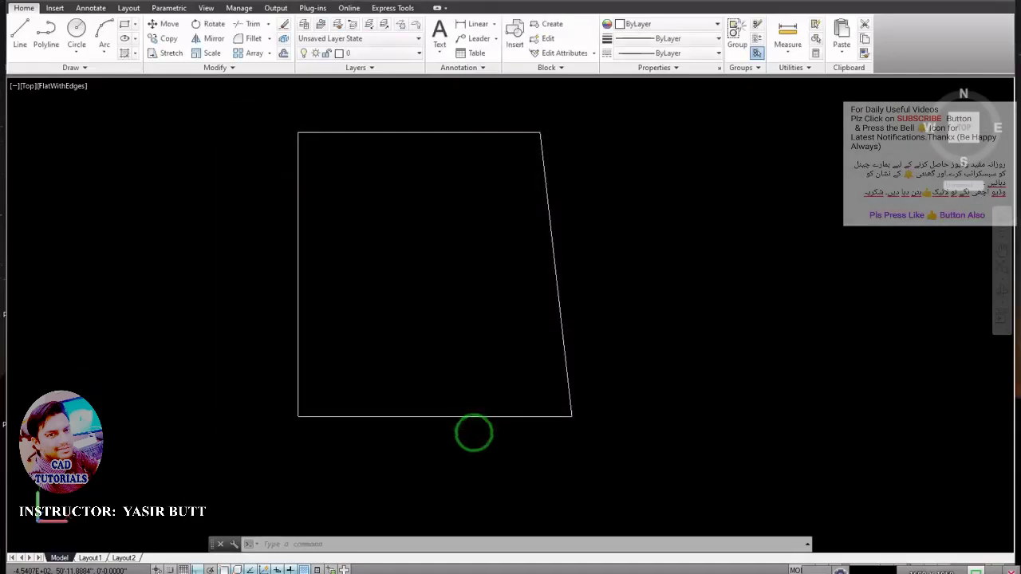
left_click(339, 160)
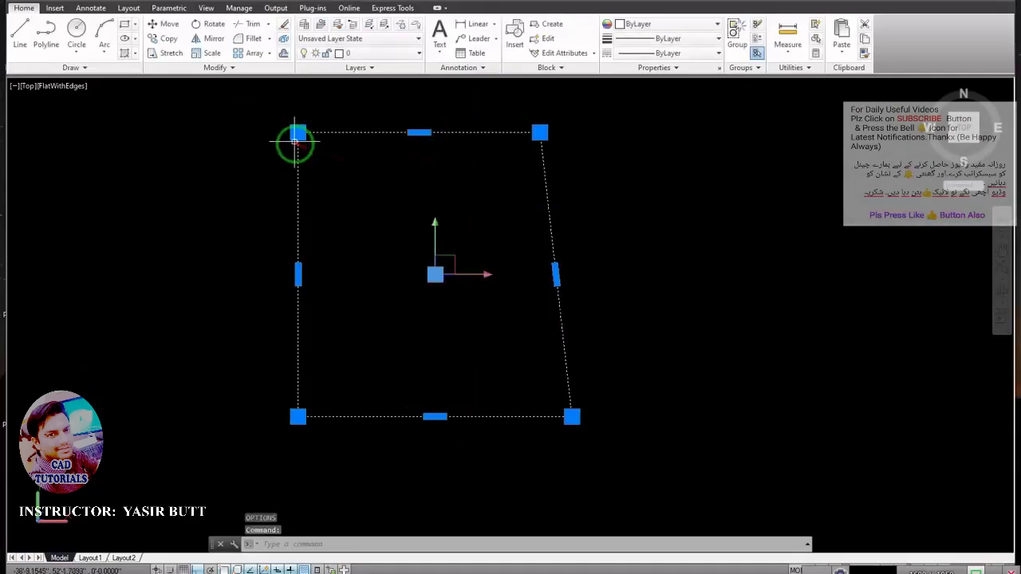
middle_click_drag(292, 233, 333, 236)
key("Escape")
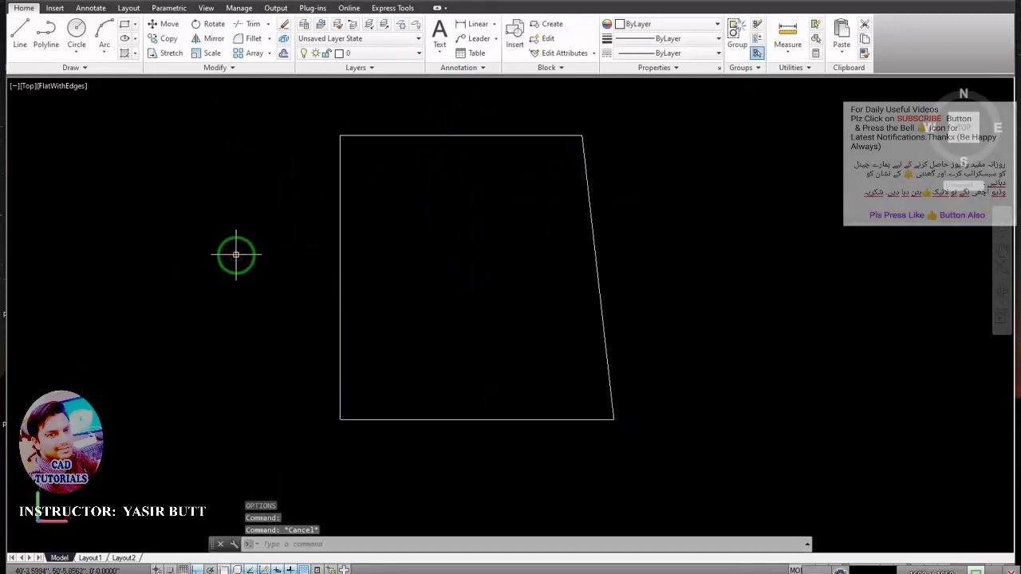
Step: Test the trim cursor, then enlarge the pickbox size in the Options dialog
key("Return")
key("Return")
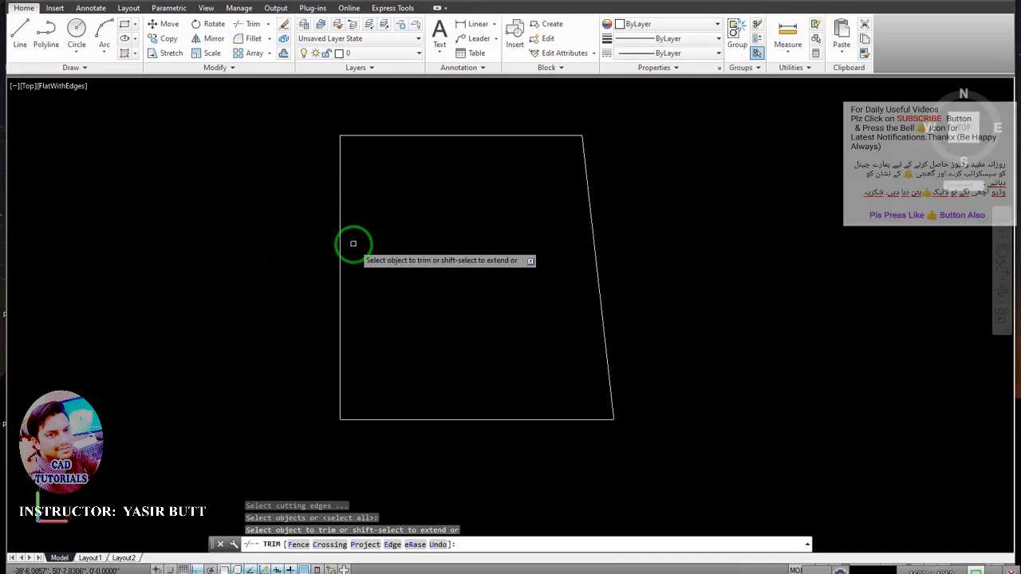
key("Escape")
type("o")
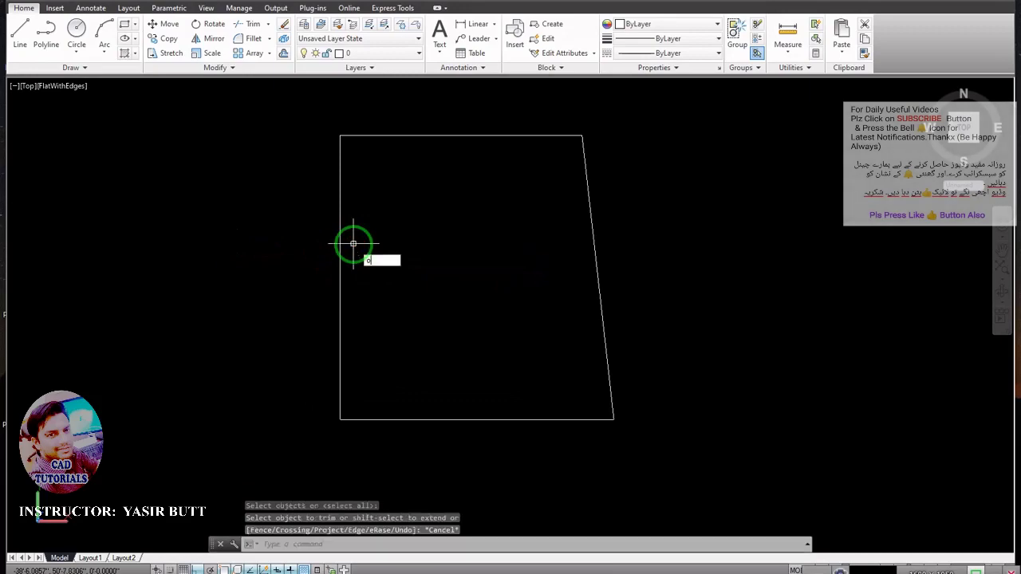
type("p")
key("Return")
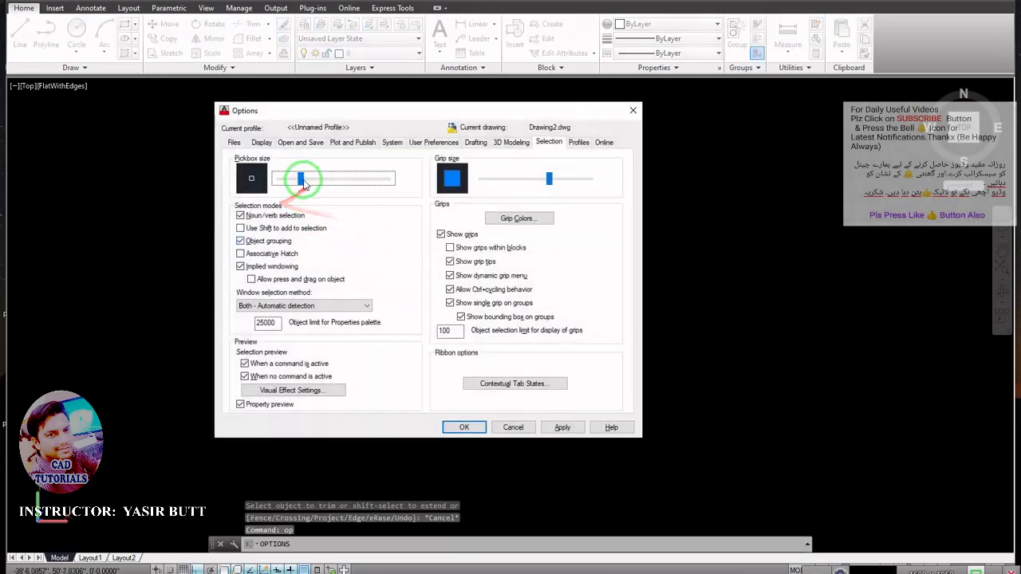
left_click_drag(303, 177, 365, 177)
left_click(463, 426)
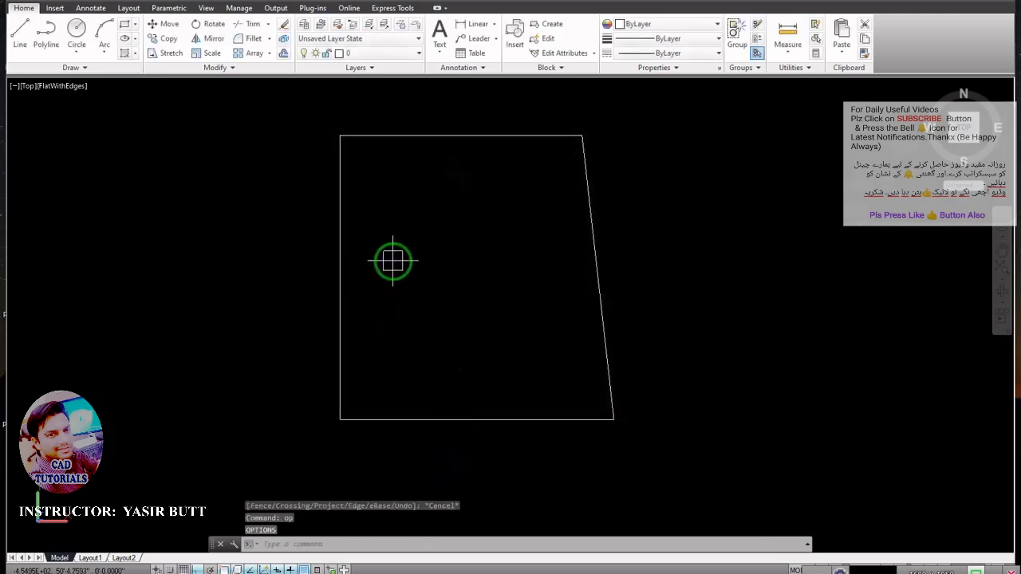
Step: Check the larger pickbox on the quadrilateral, then pan it left of centre
type("r")
key("Return")
key("Return")
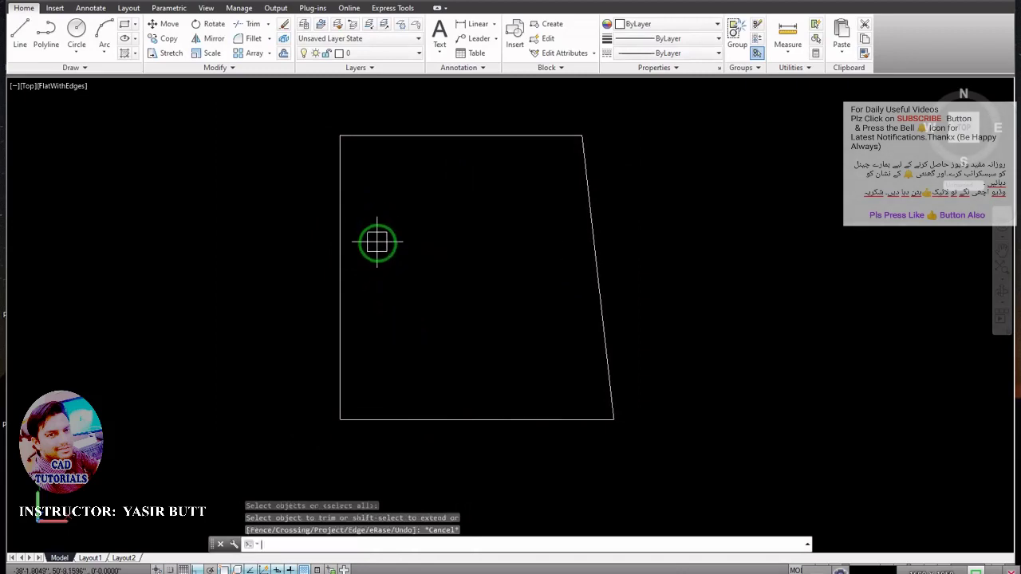
key("Escape")
left_click(404, 137)
left_click(431, 297)
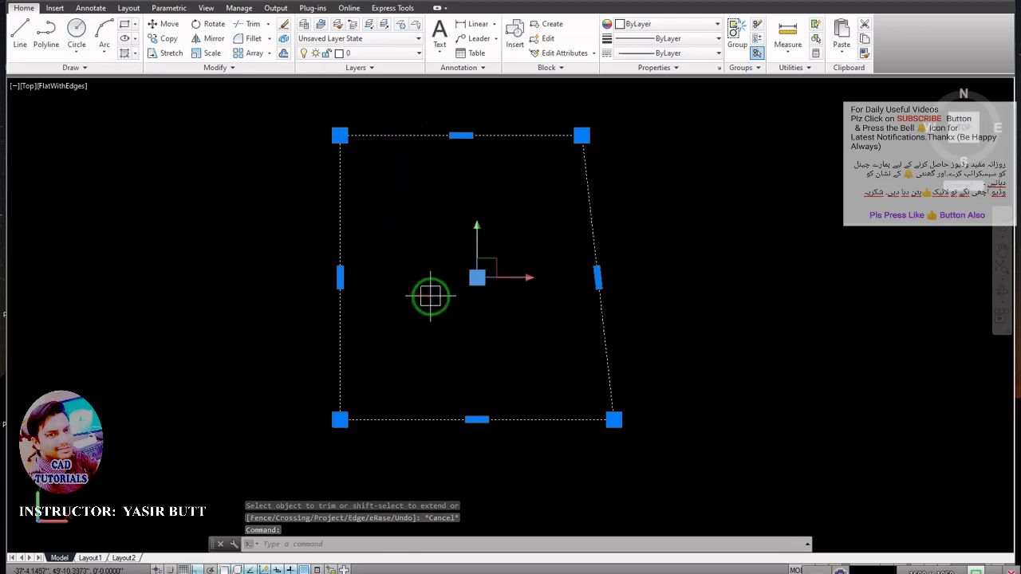
key("Escape")
middle_click_drag(431, 296, 410, 284)
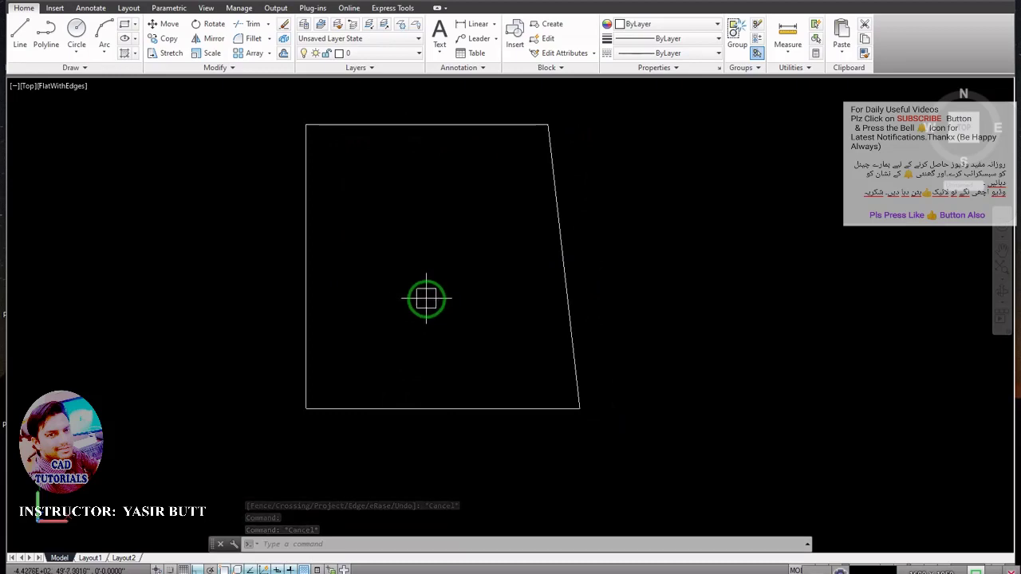
middle_click_drag(420, 297, 393, 301)
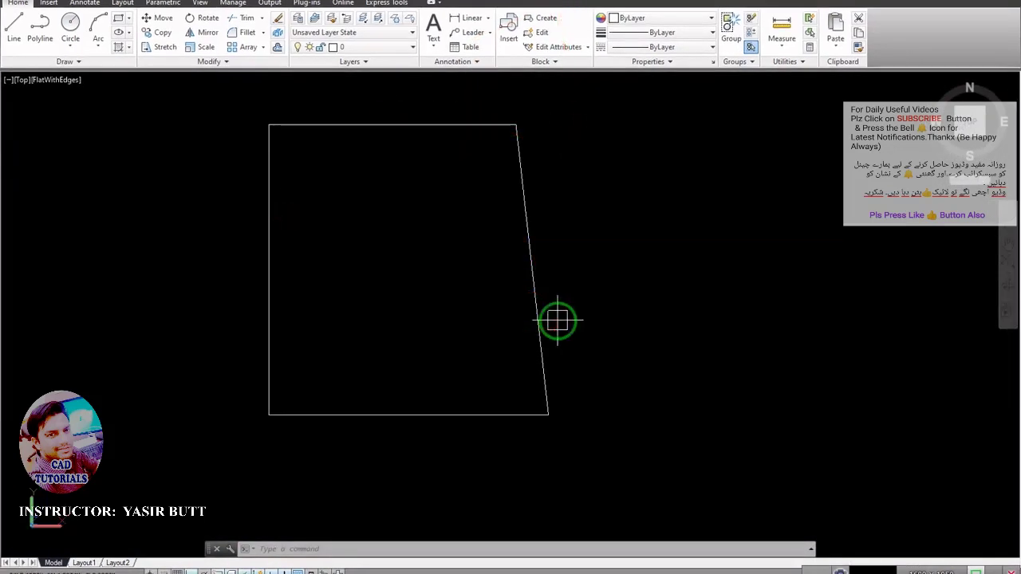
middle_click_drag(558, 321, 503, 327)
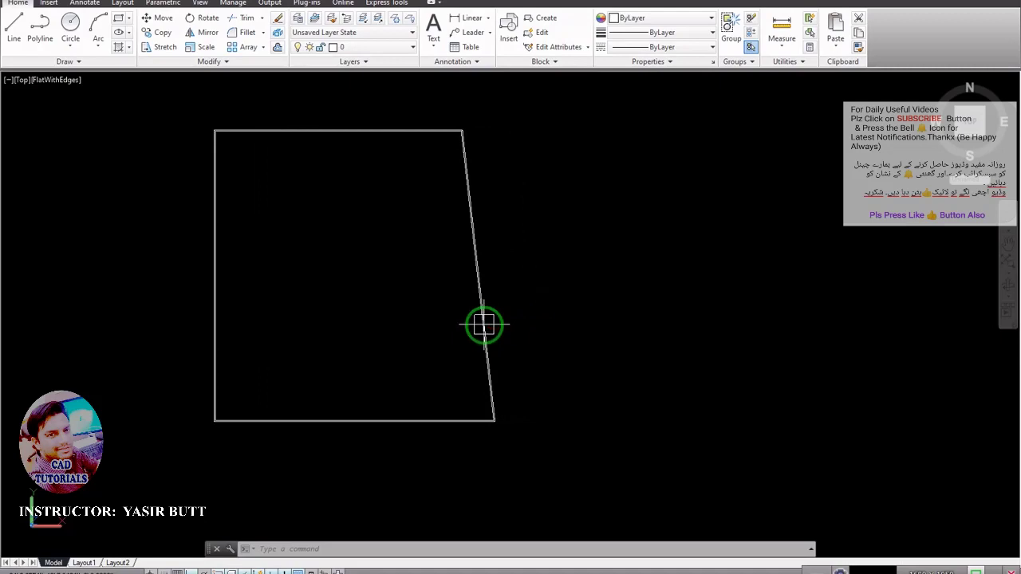
mouse_move(484, 325)
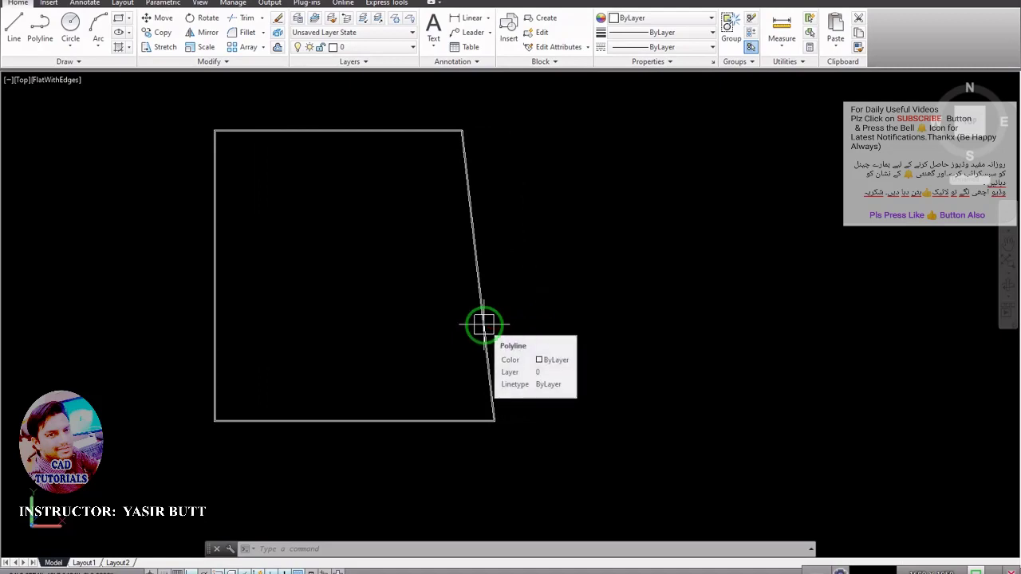
Step: In Display > Colors, preview green and magenta, then apply a cyan uniform background
type("op")
key("Return")
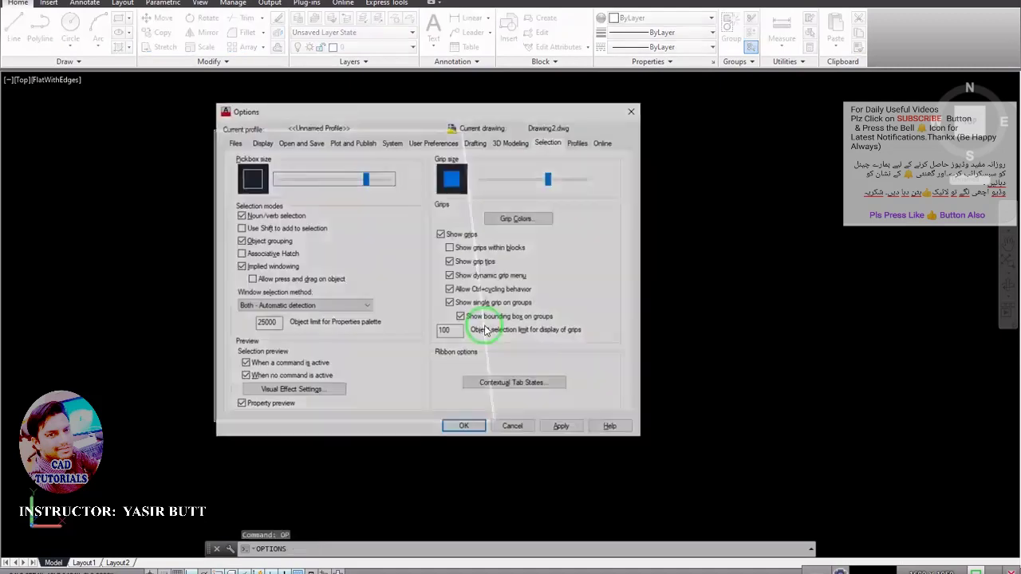
left_click(263, 143)
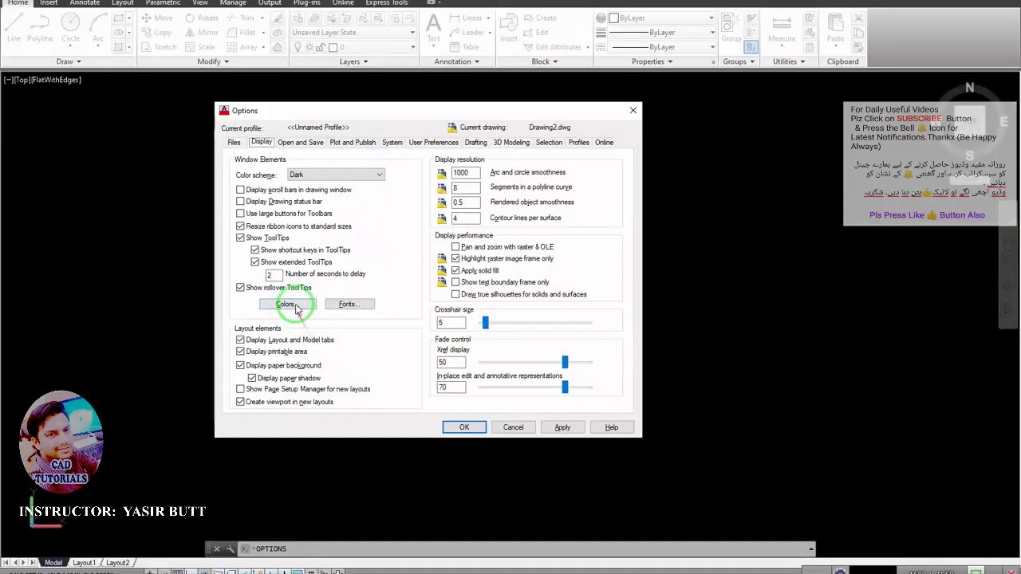
left_click(293, 306)
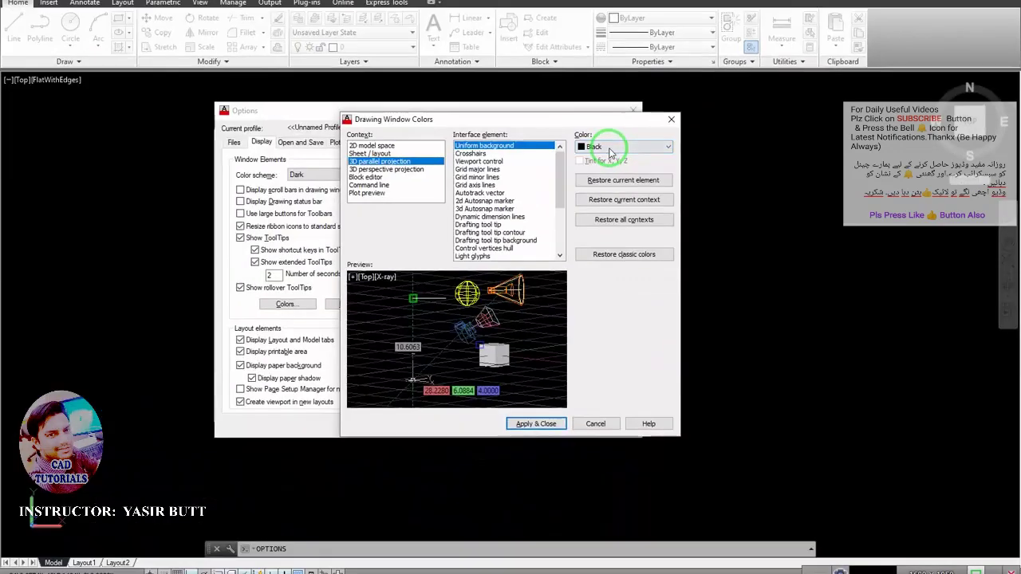
left_click(611, 150)
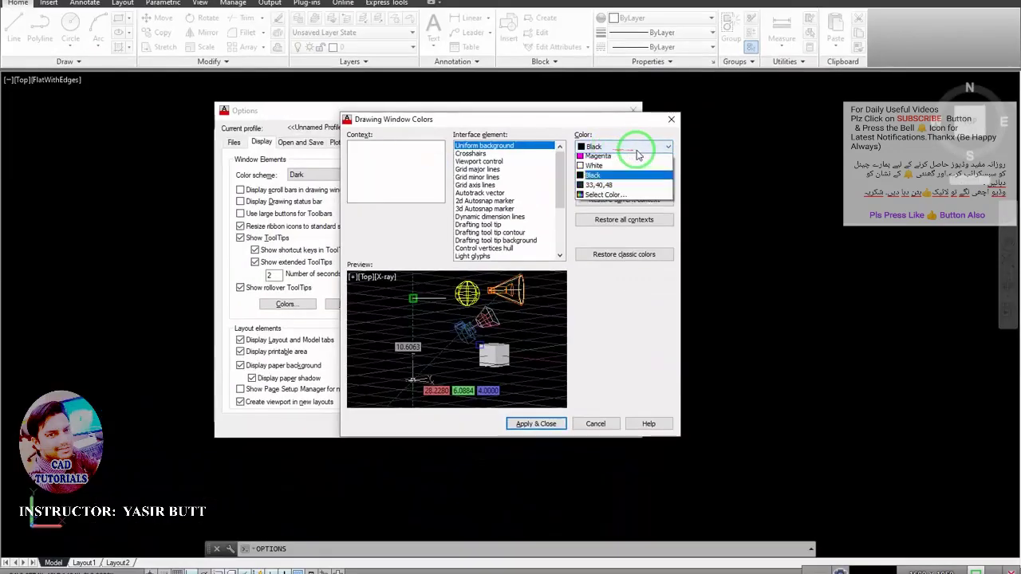
left_click(630, 180)
left_click(619, 151)
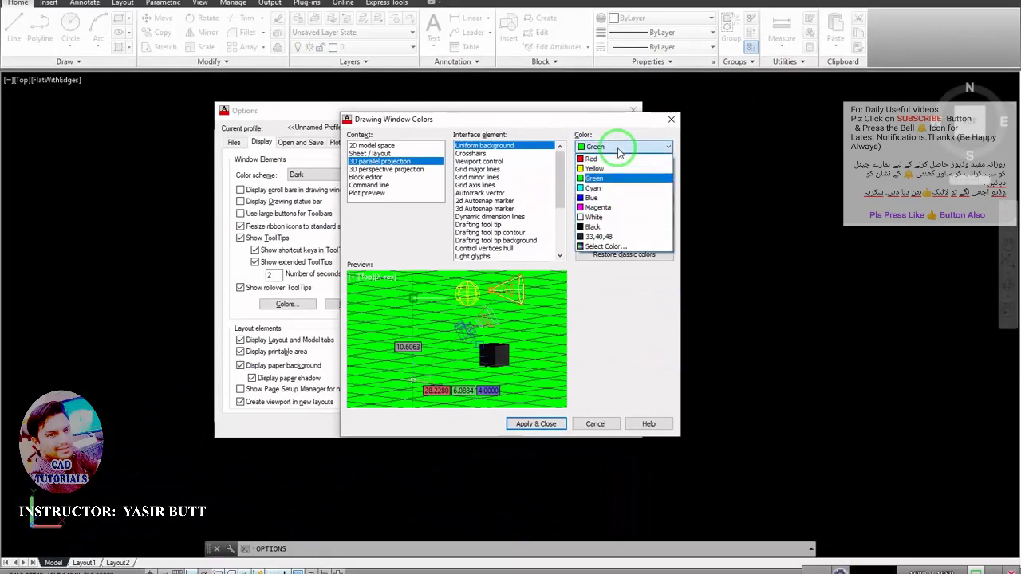
left_click(618, 209)
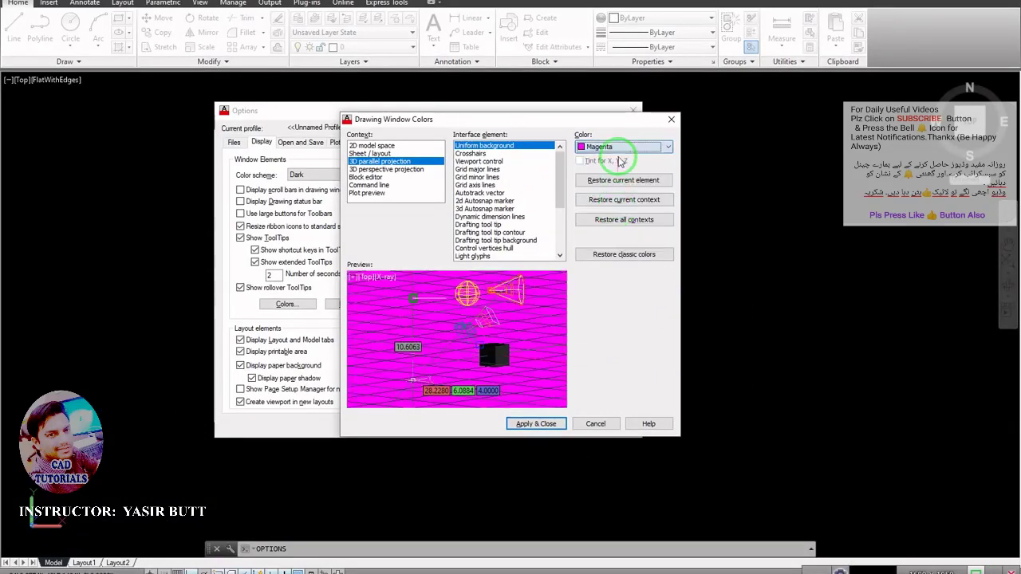
left_click(619, 149)
left_click(622, 189)
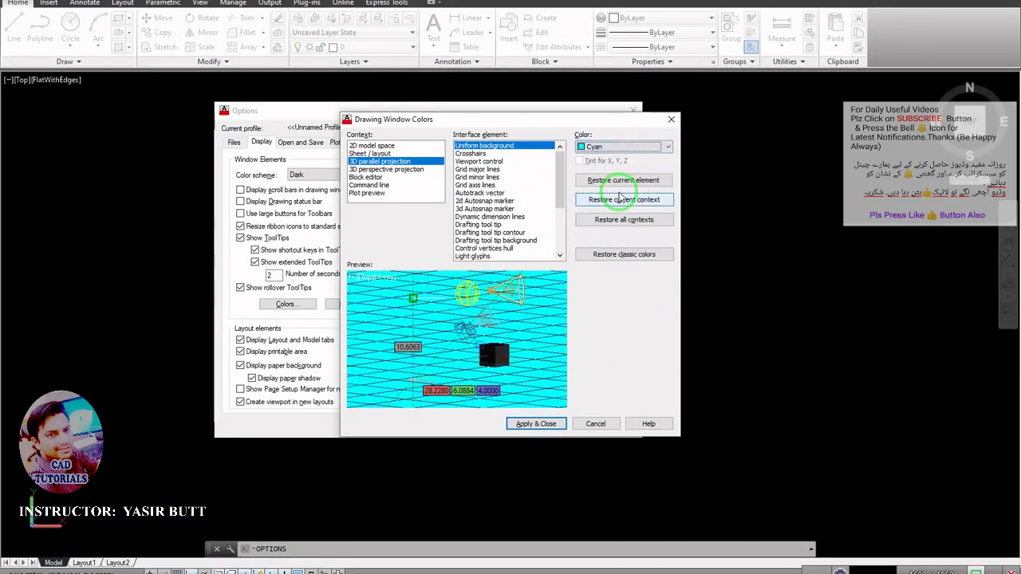
left_click(558, 430)
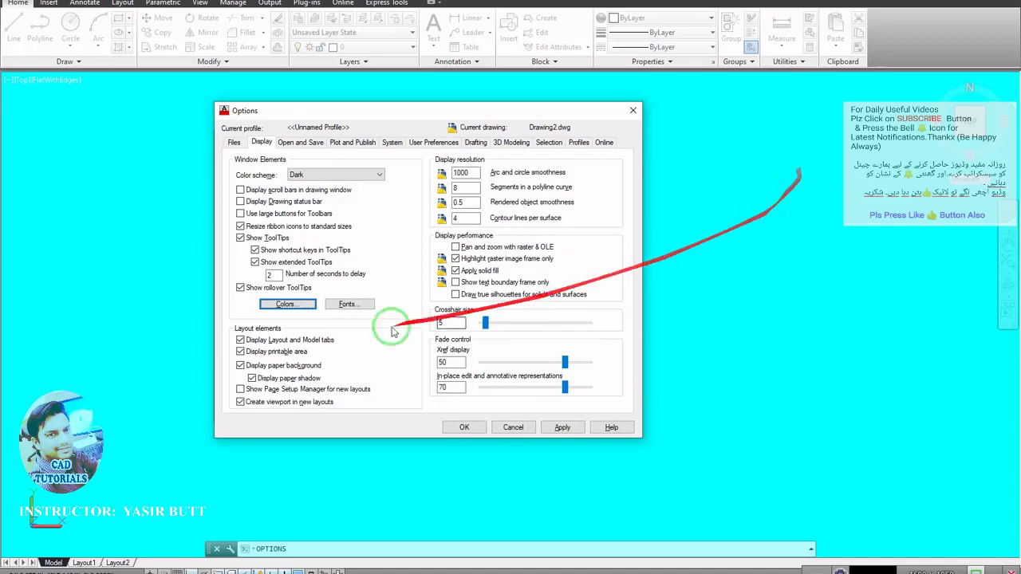
Step: Set the uniform background back to black and close Options
left_click(310, 307)
left_click(591, 147)
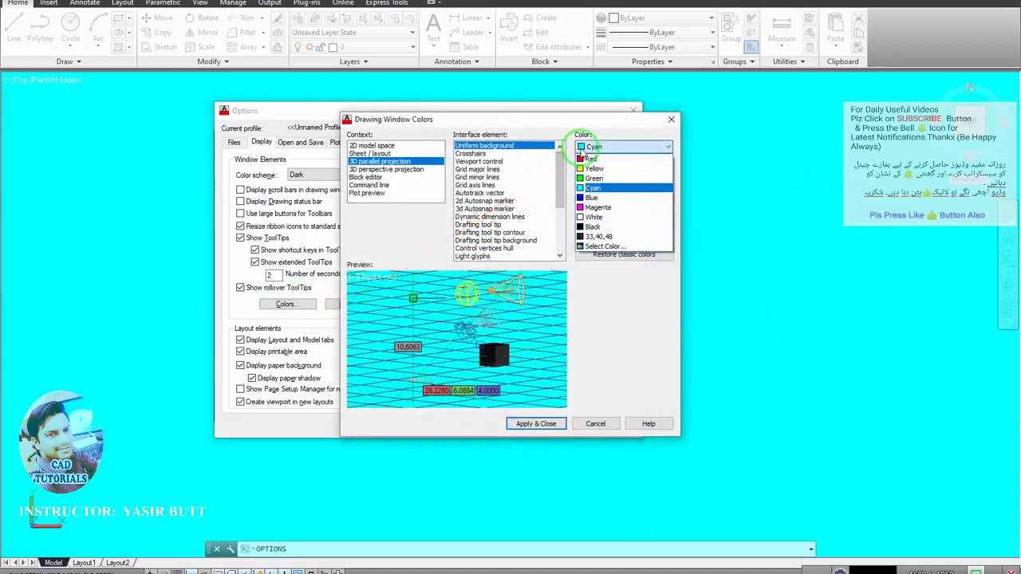
left_click(597, 228)
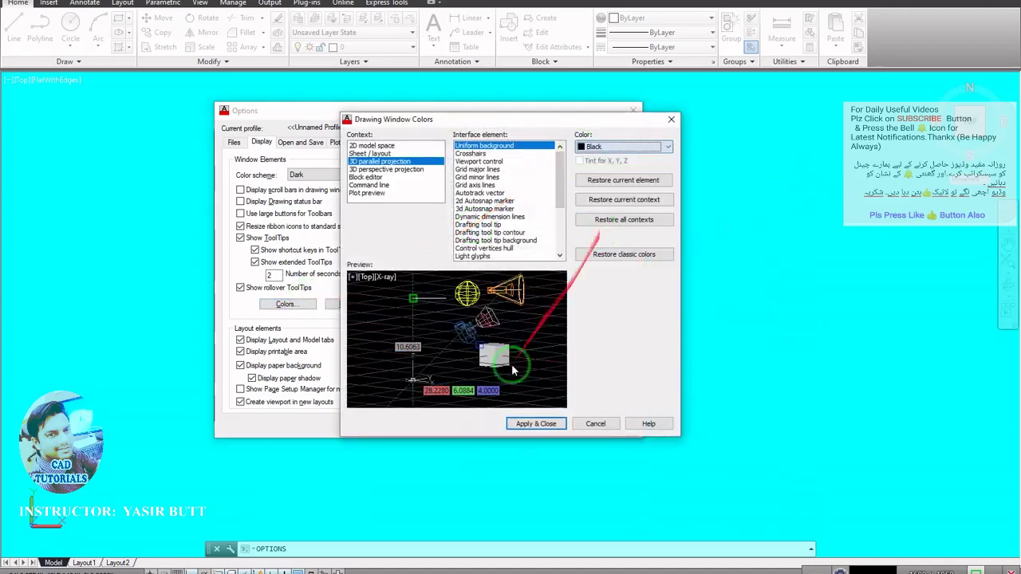
left_click(531, 425)
left_click(549, 428)
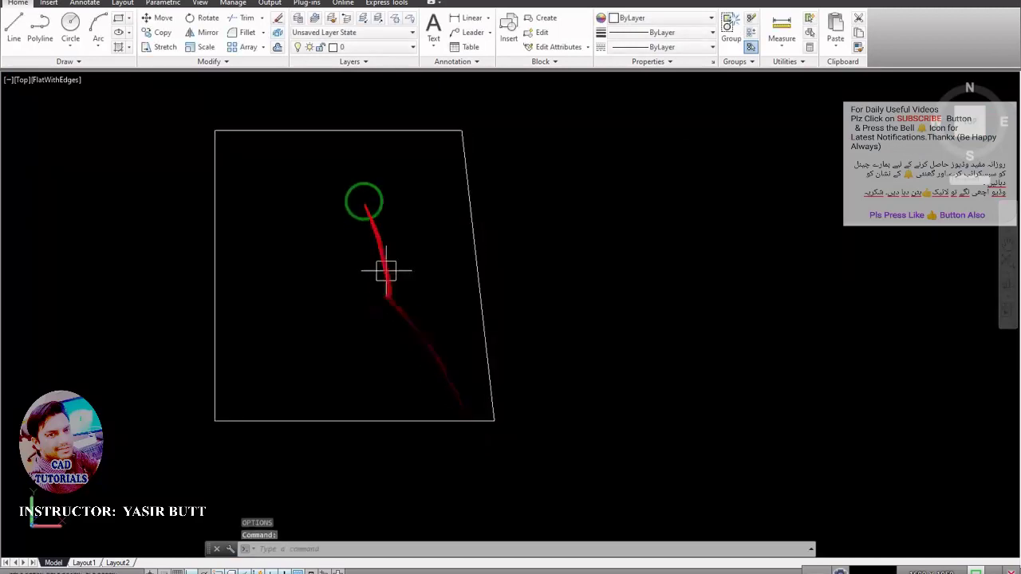
Step: Nudge the view left and zoom out so the quadrilateral appears smaller
middle_click_drag(374, 205, 358, 203)
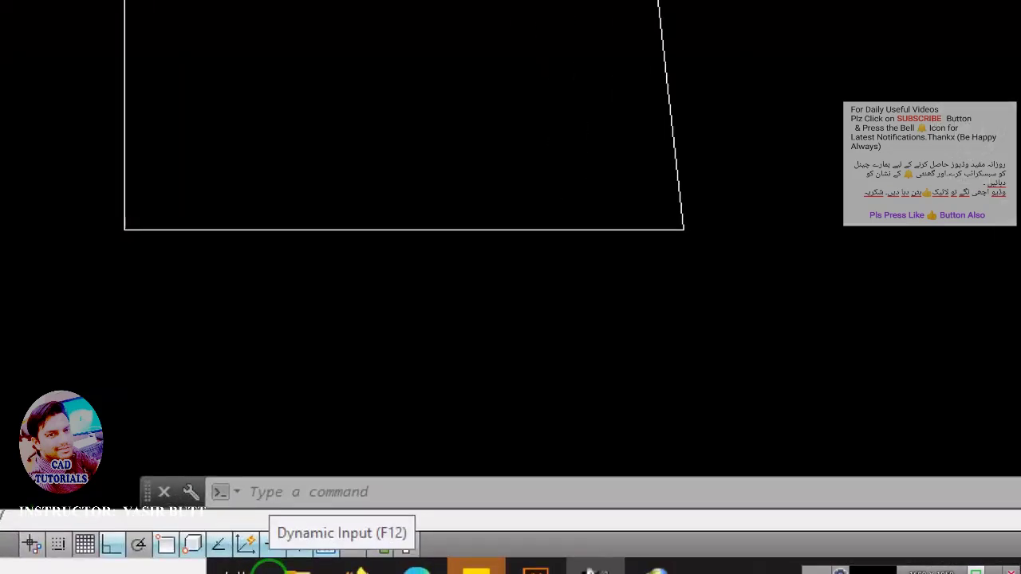
scroll(349, 368, "down", 4)
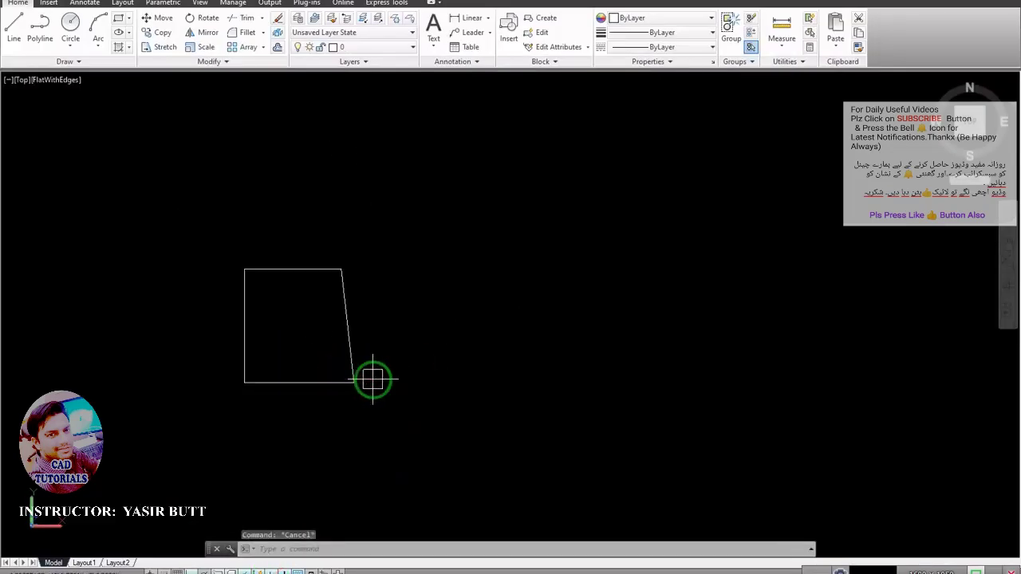
type("l")
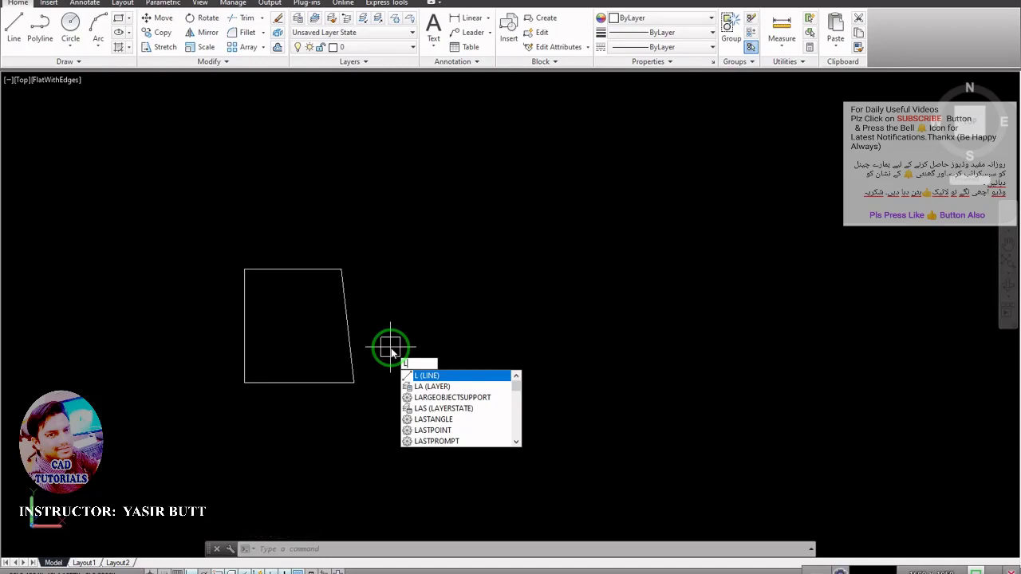
type("fkdf")
key("Return")
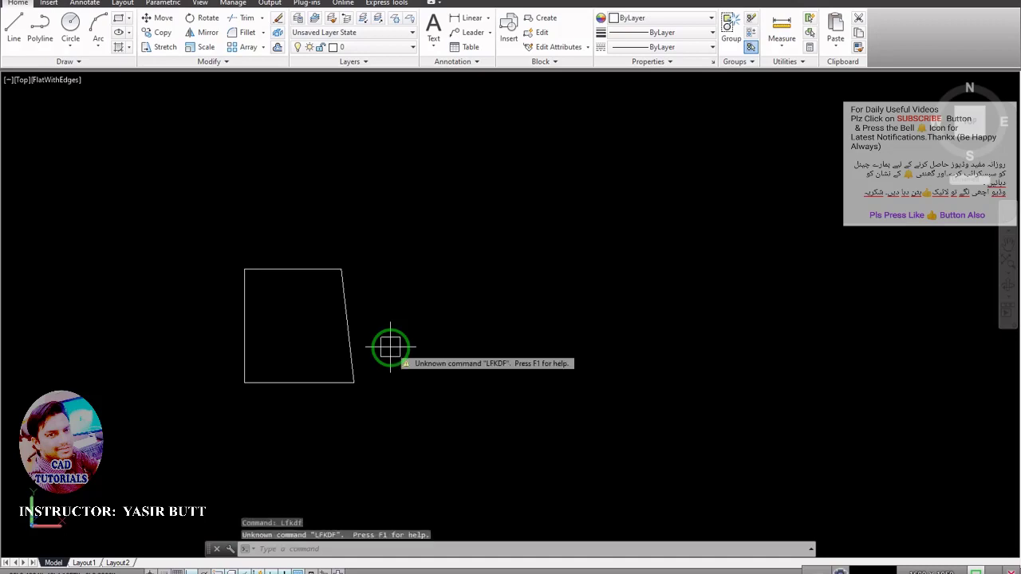
key("Escape")
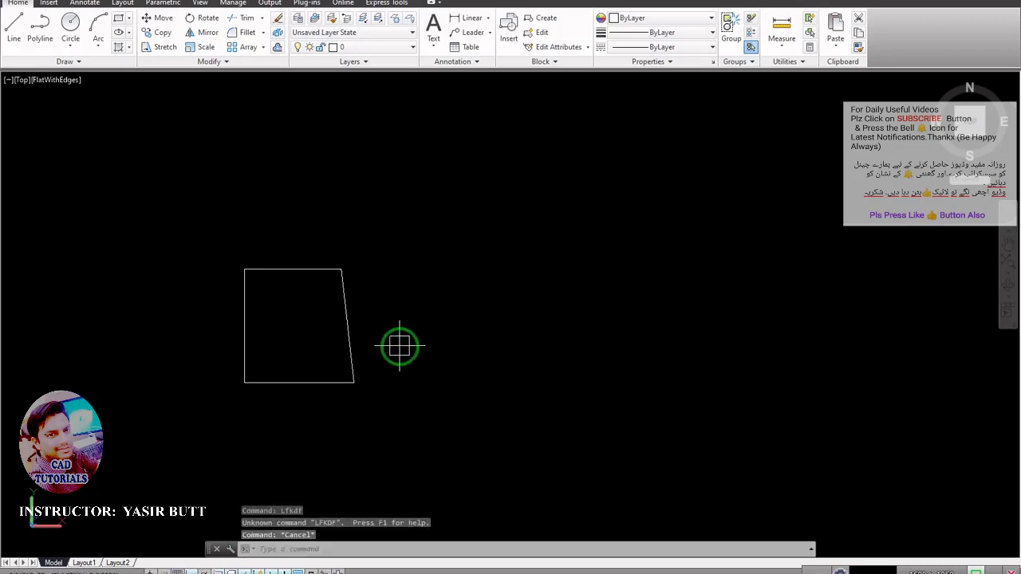
type("Ldfd")
key("Return")
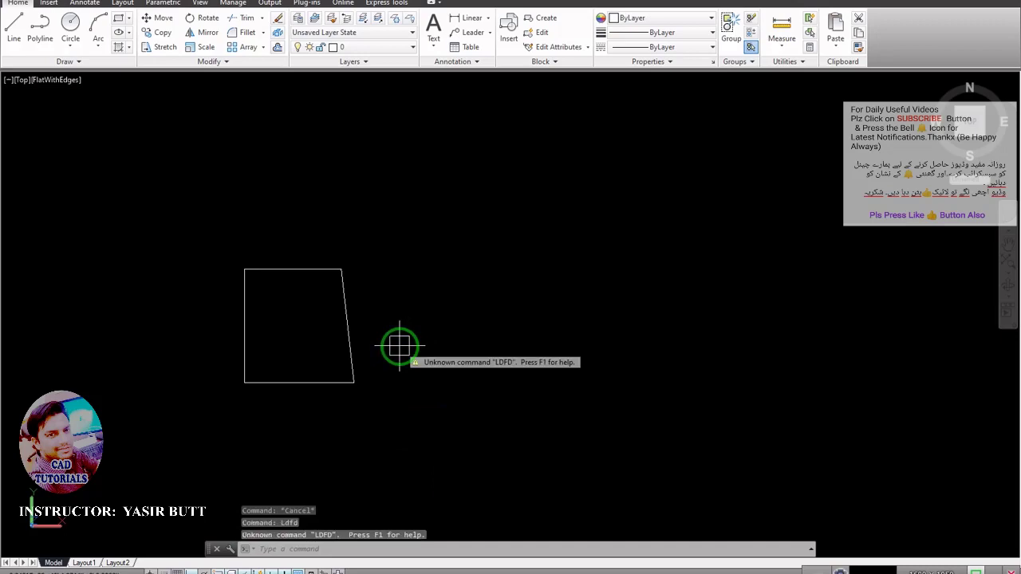
type("fdfdfdsfsdfdsfdsfsd")
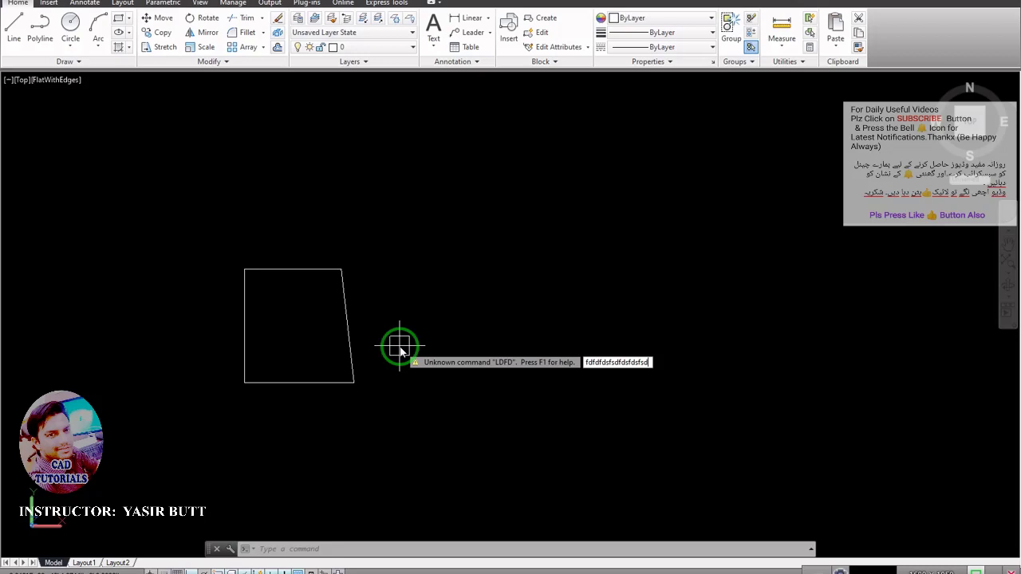
key("Escape")
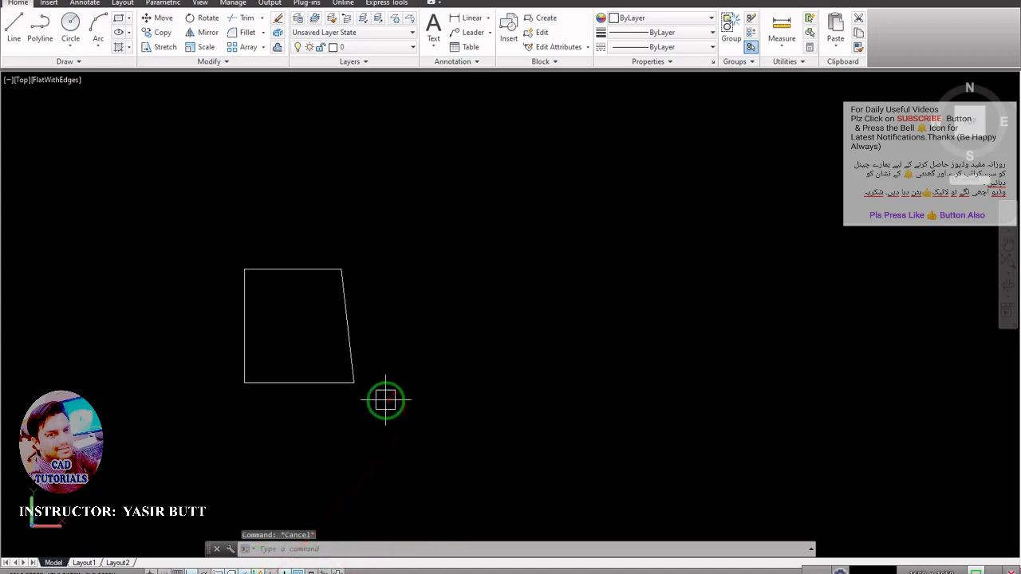
Step: Cancel the test command-line text, enable Dynamic Input (F12), and type L to show LINE
type("Lghgfh")
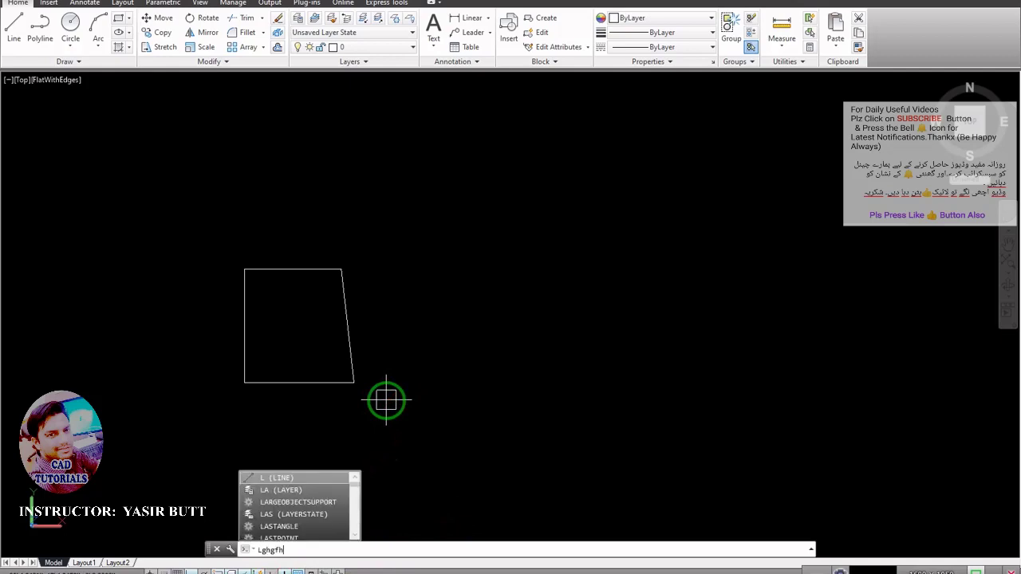
type("fghgf")
type("df")
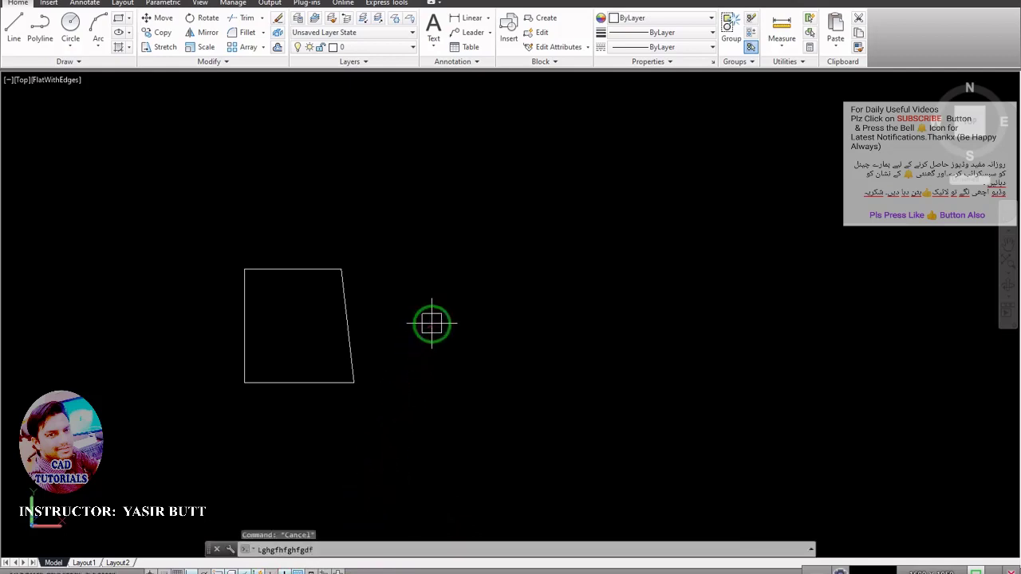
type("sfdfds")
key("Return")
type("sfdsfdsfdsfdsf")
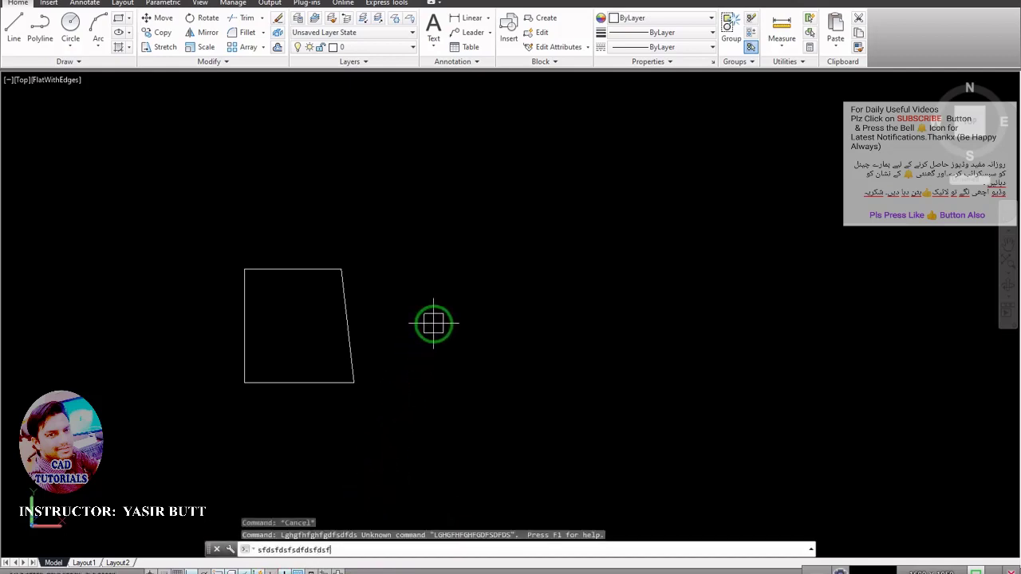
type("dfsd")
key("Escape")
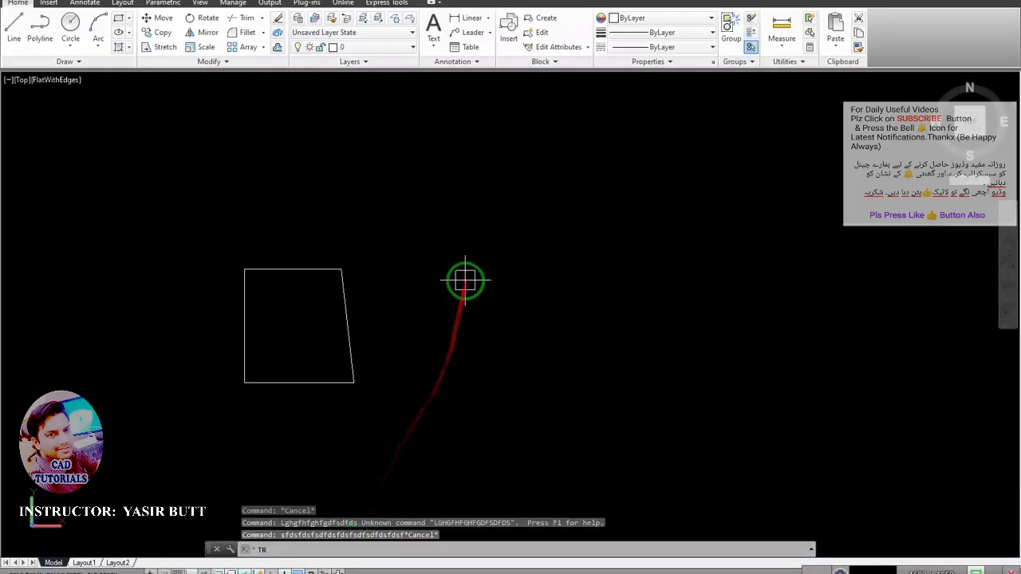
key("BackSpace")
key("BackSpace")
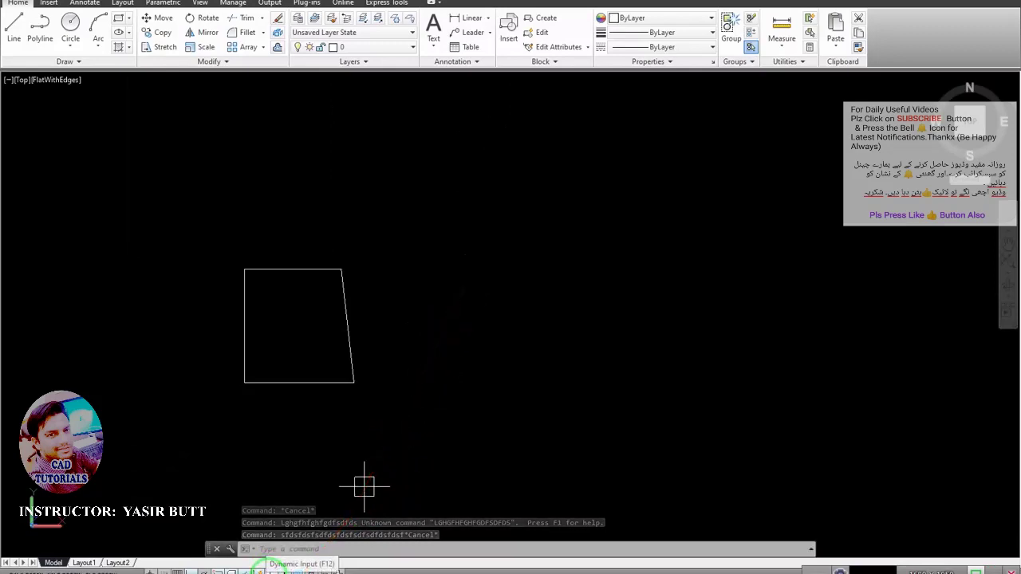
left_click(360, 490)
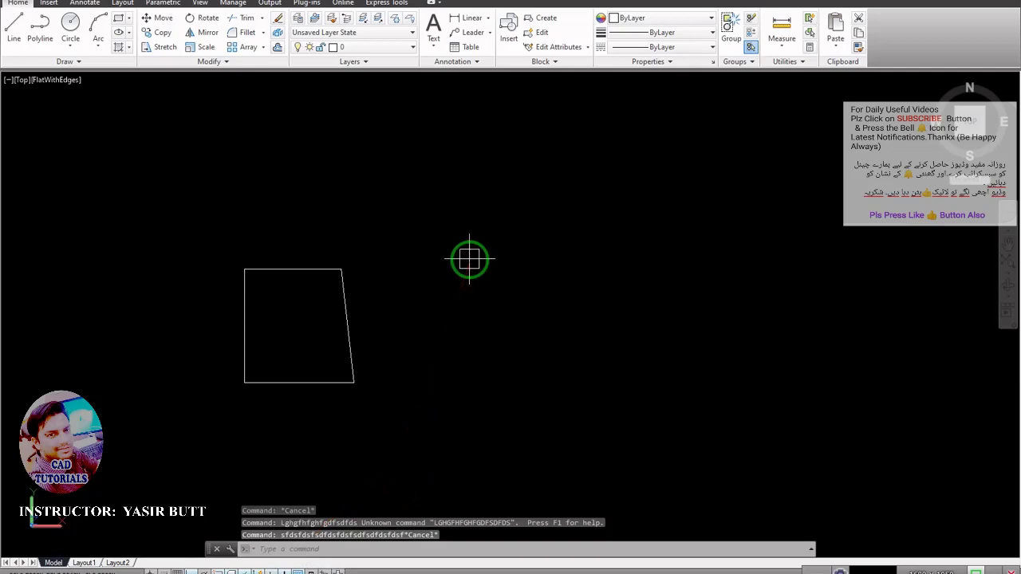
type("l")
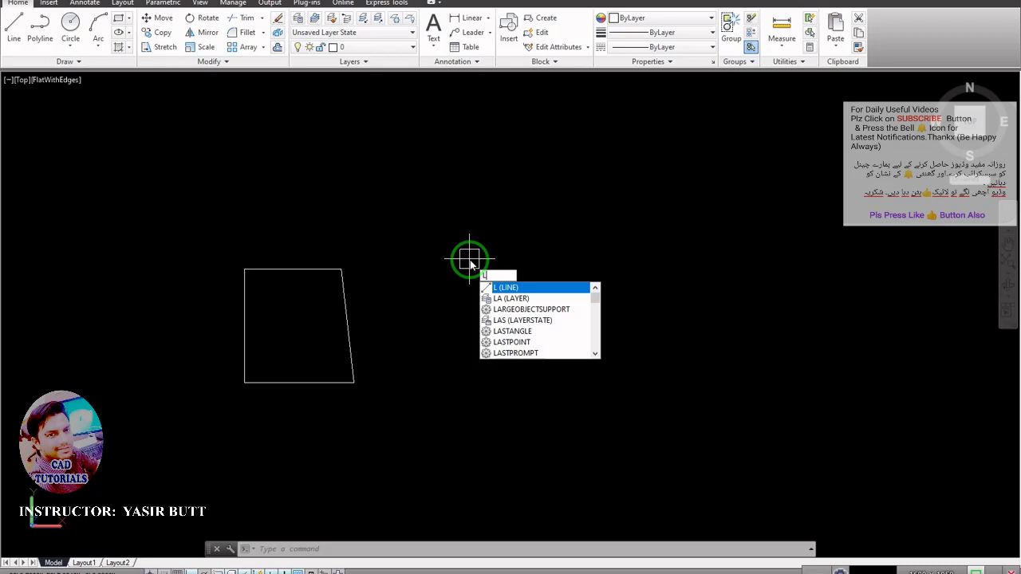
key("Escape")
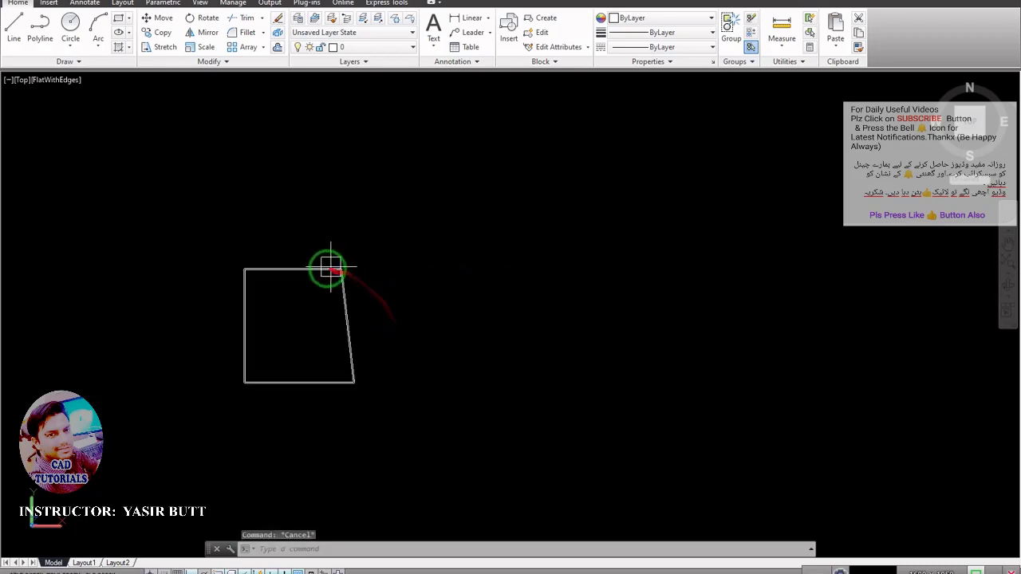
left_click(321, 269)
scroll(375, 295, "up", 1)
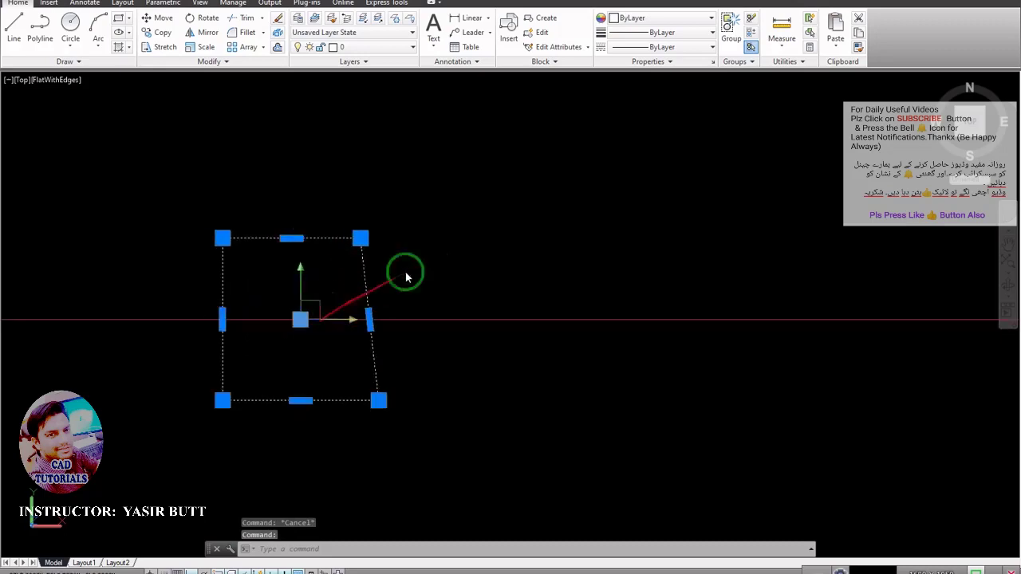
scroll(391, 313, "up", 1)
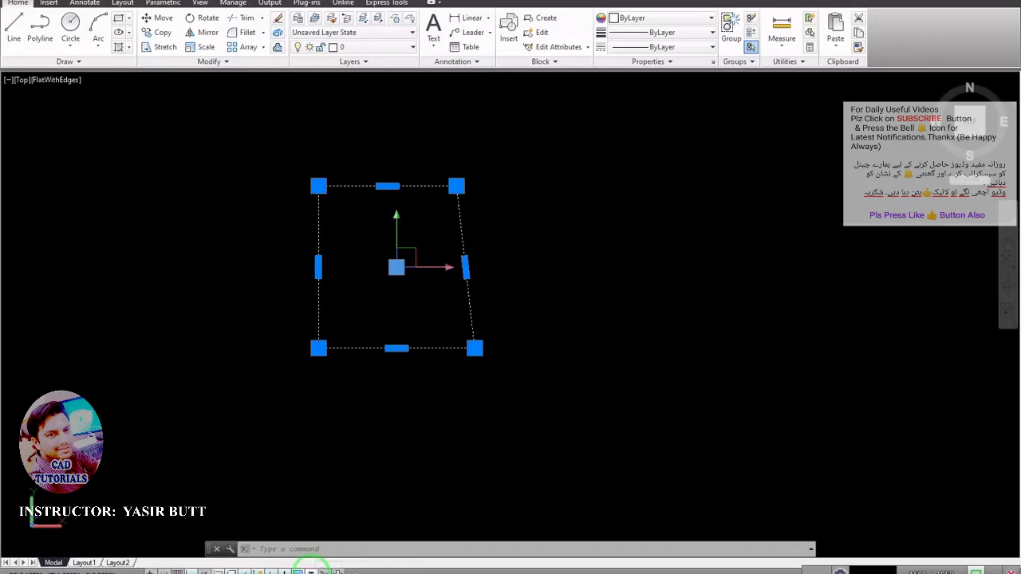
Step: Enable Quick Properties, draw a circle left of the trapezoid, and select it to show its radius
left_click(311, 566)
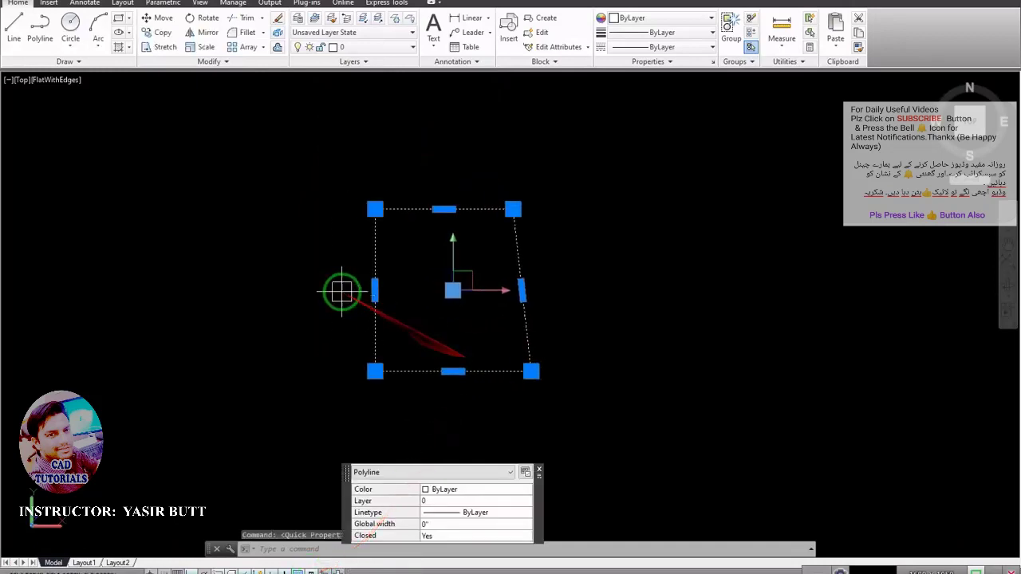
key("Escape")
type("c")
key("Return")
left_click(193, 224)
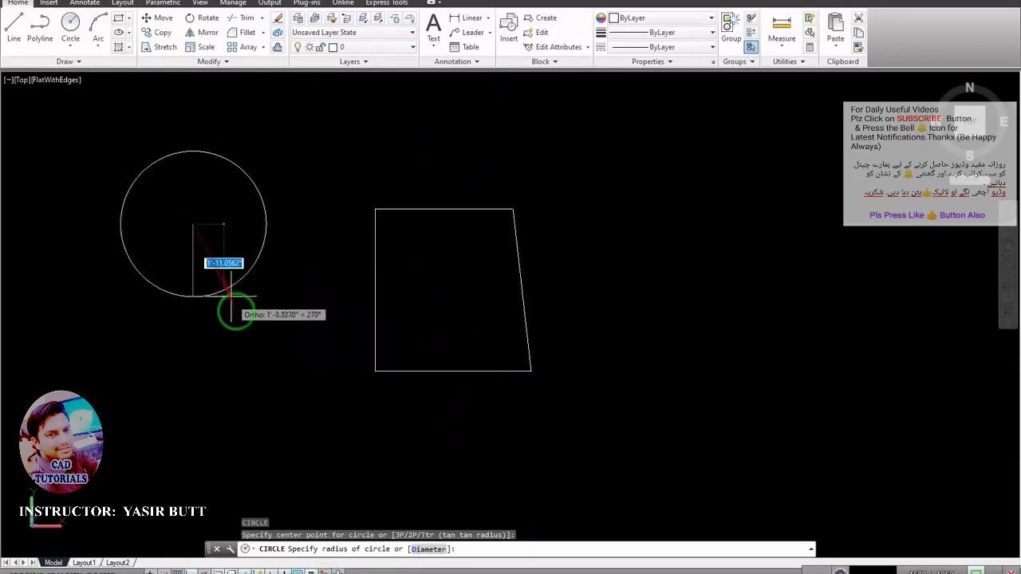
left_click(231, 310)
left_click(266, 166)
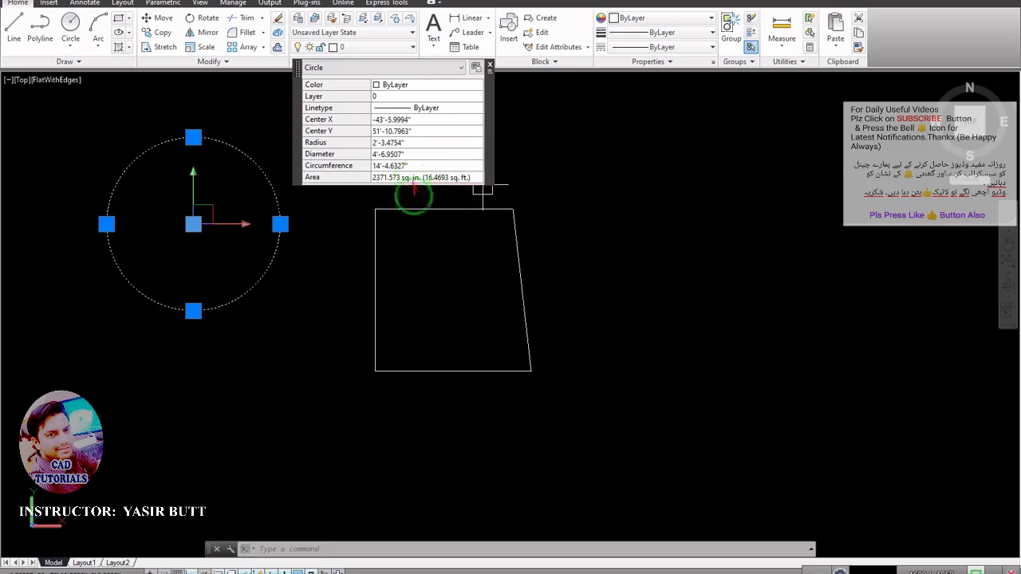
Step: Compare quick properties panels, switch Quick Properties off, and confirm selections show no panel
left_click(414, 209)
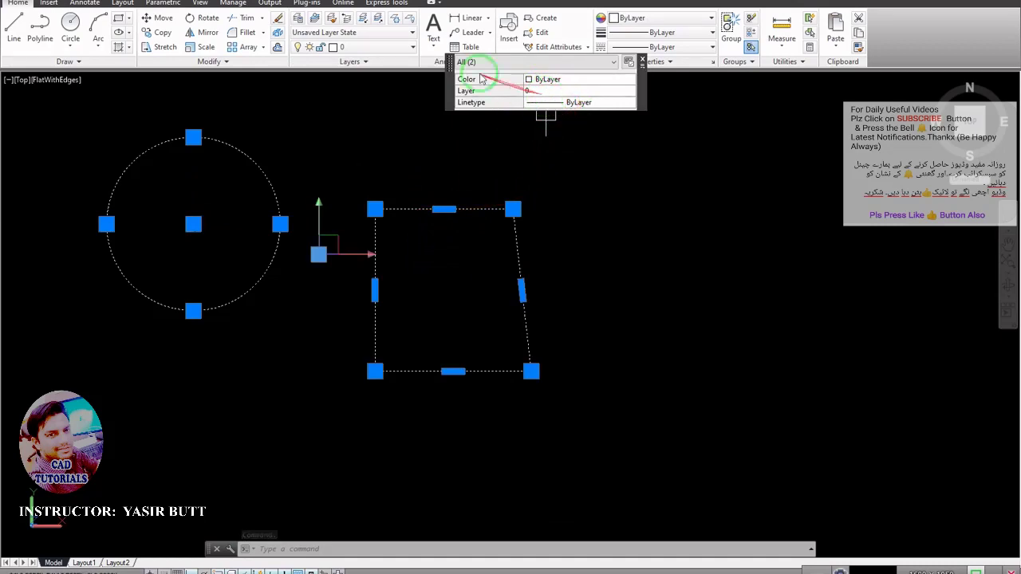
key("Escape")
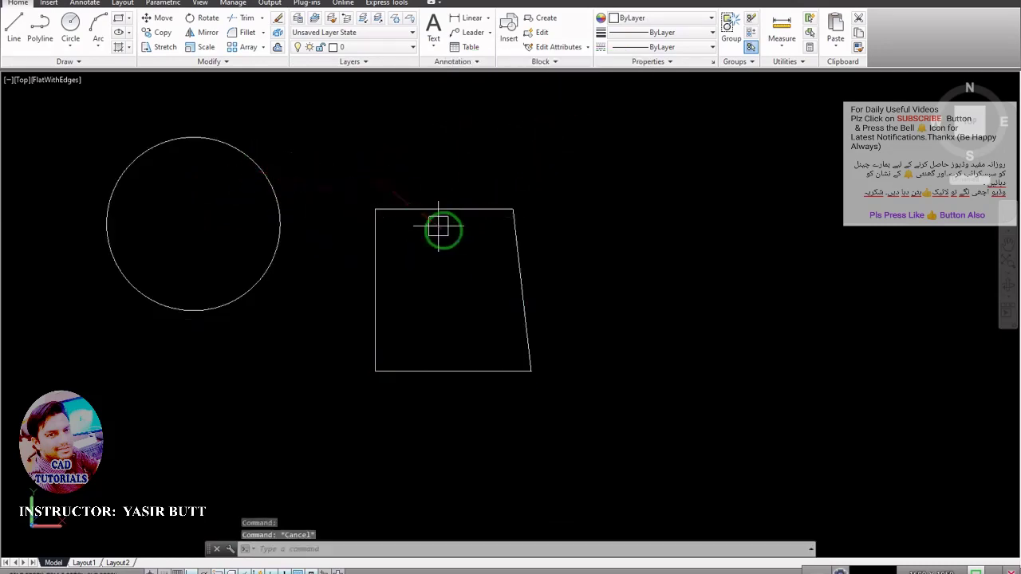
left_click(443, 209)
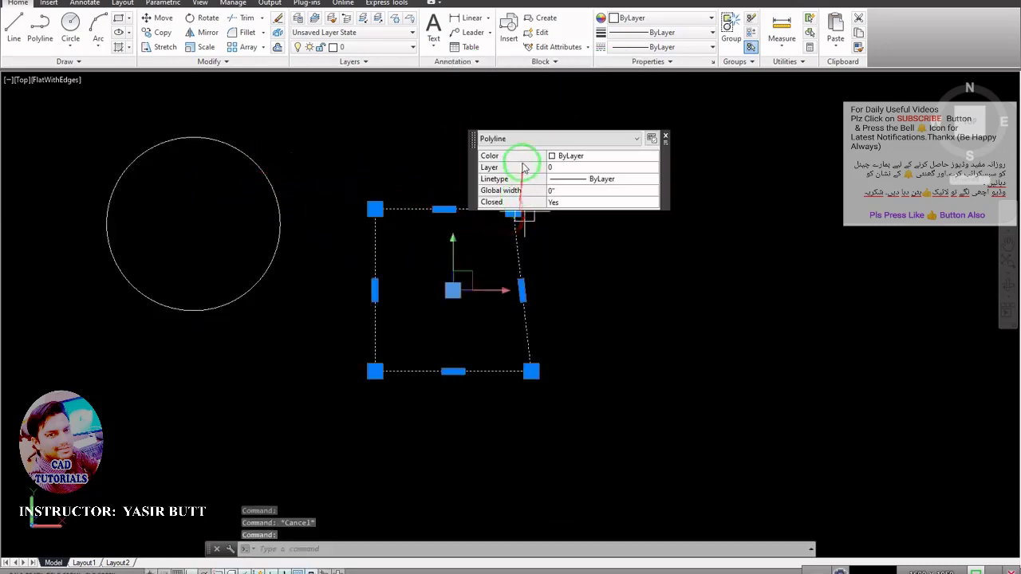
key("Escape")
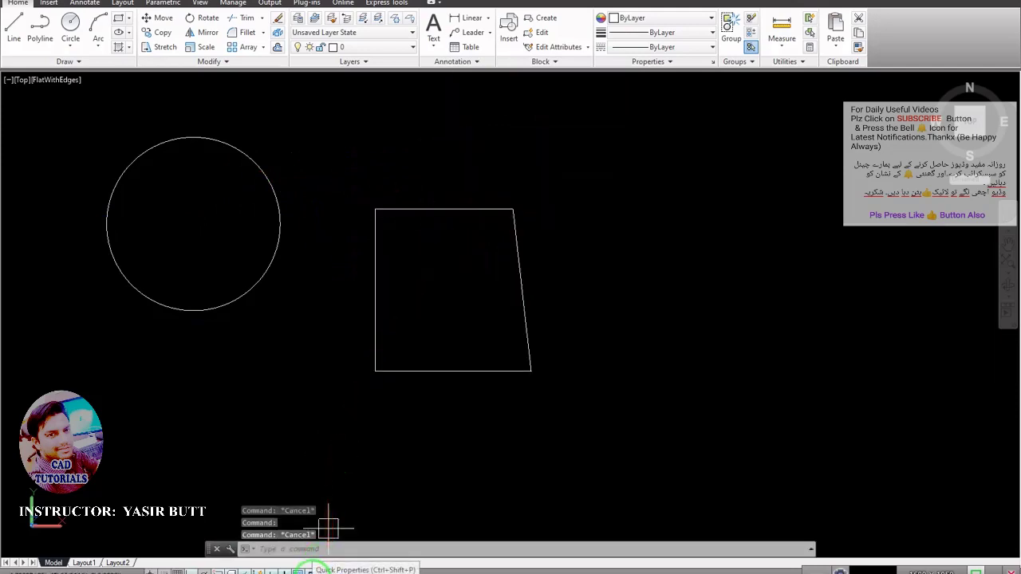
left_click(309, 569)
left_click(425, 371)
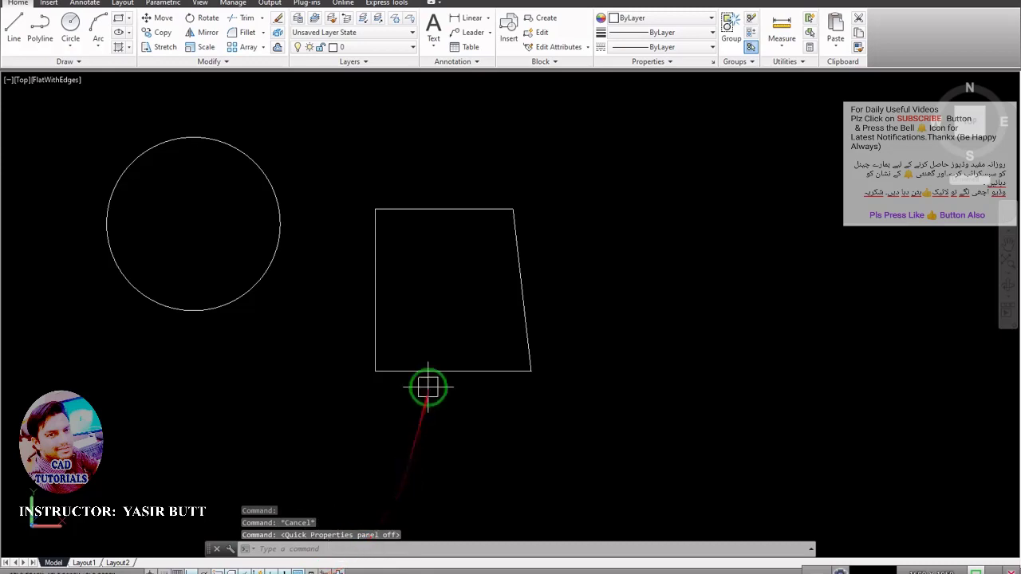
left_click(271, 185)
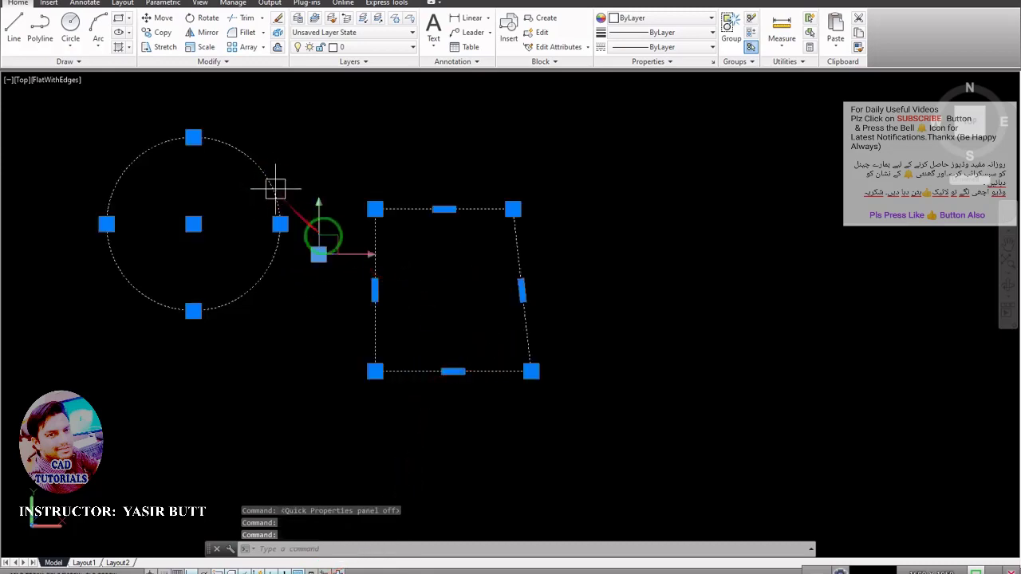
key("Escape")
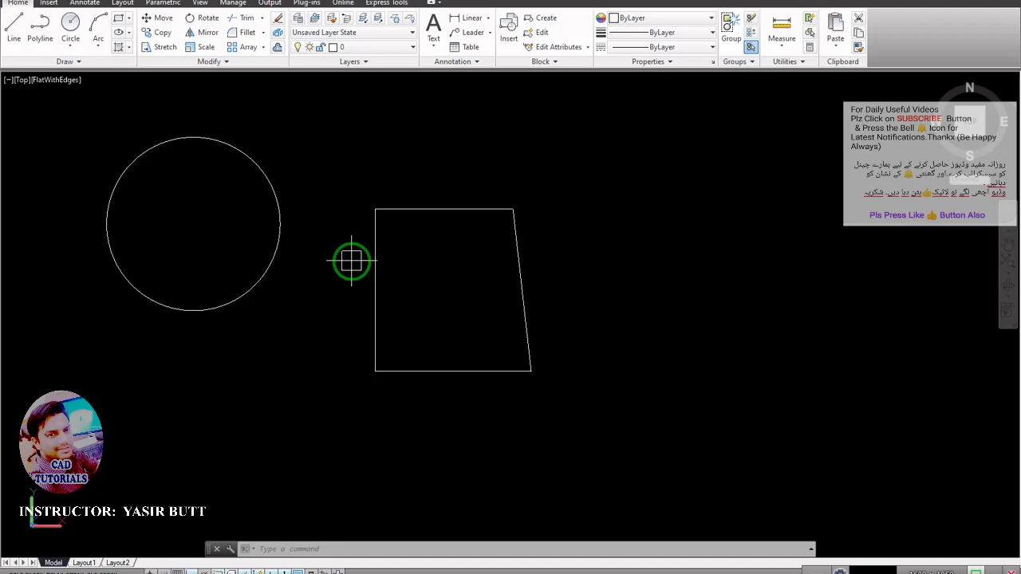
Step: Pan left, draw a horizontal line right of the trapezoid, and centre the view on it
key("Escape")
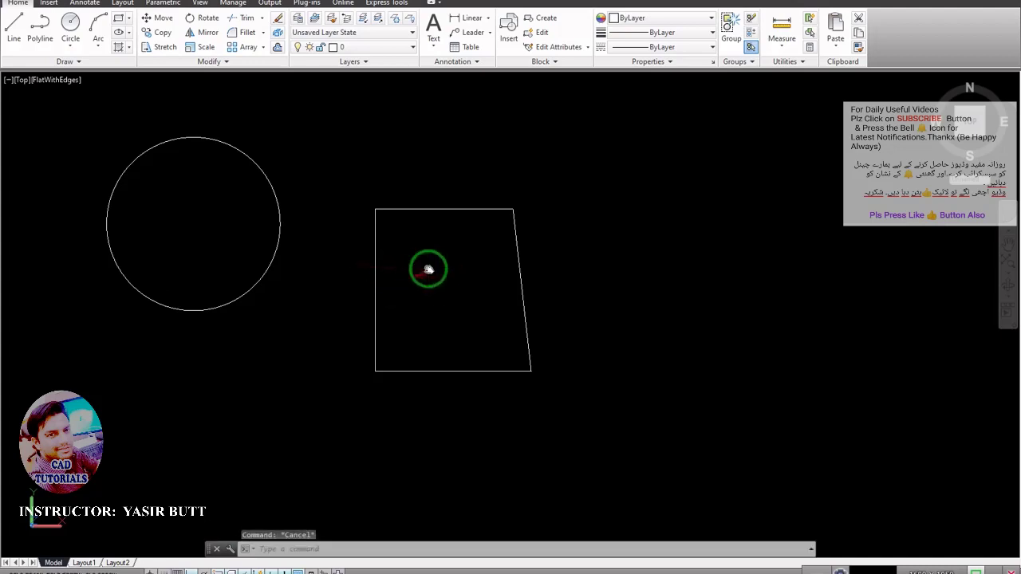
middle_click_drag(426, 273, 387, 275)
middle_click_drag(524, 319, 326, 321)
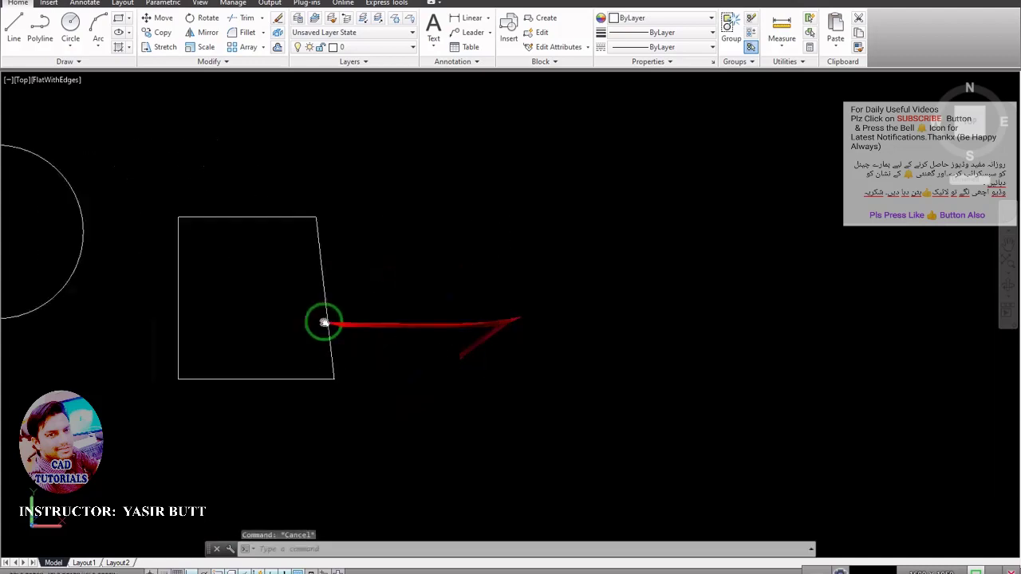
type("l")
key("Return")
left_click(372, 285)
left_click(615, 284)
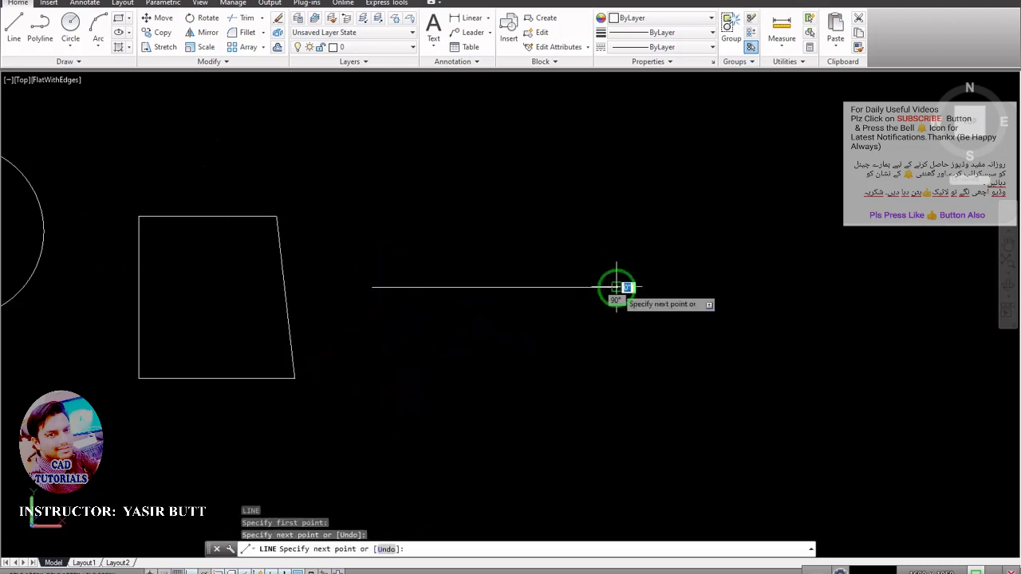
key("Escape")
scroll(509, 292, "up", 2)
middle_click_drag(509, 292, 443, 296)
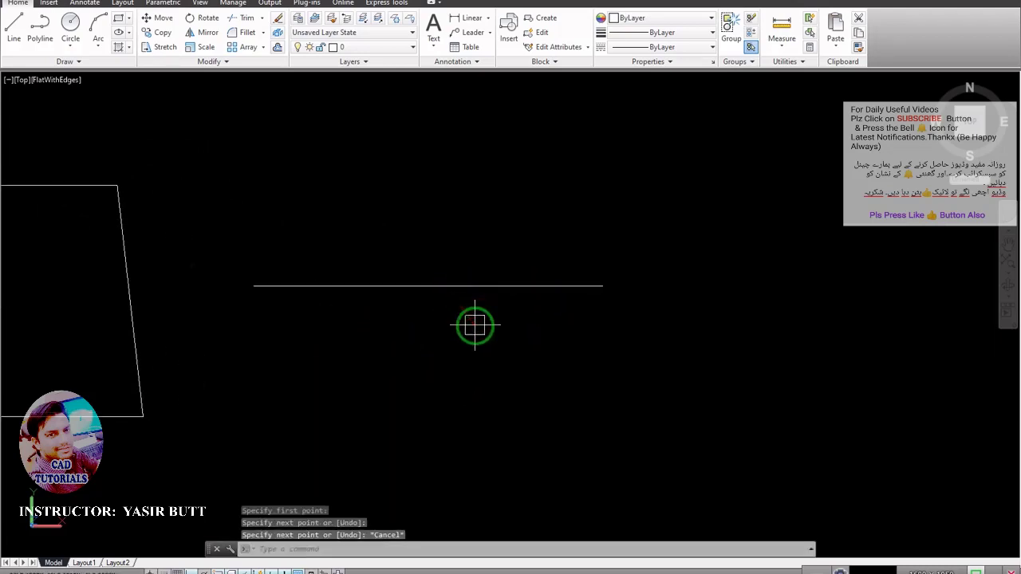
key("Return")
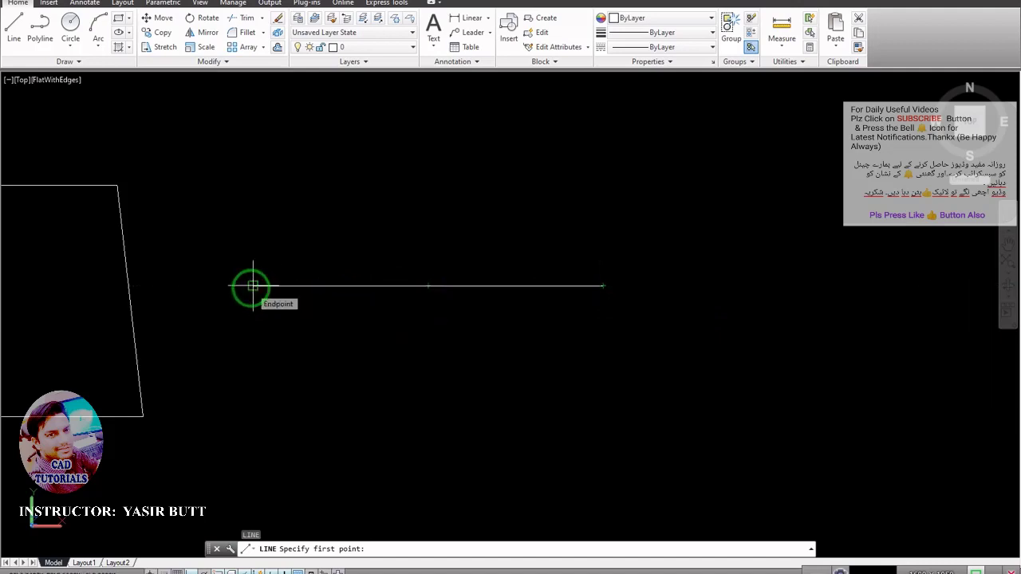
Step: Cancel the pending LINE command
key("Escape")
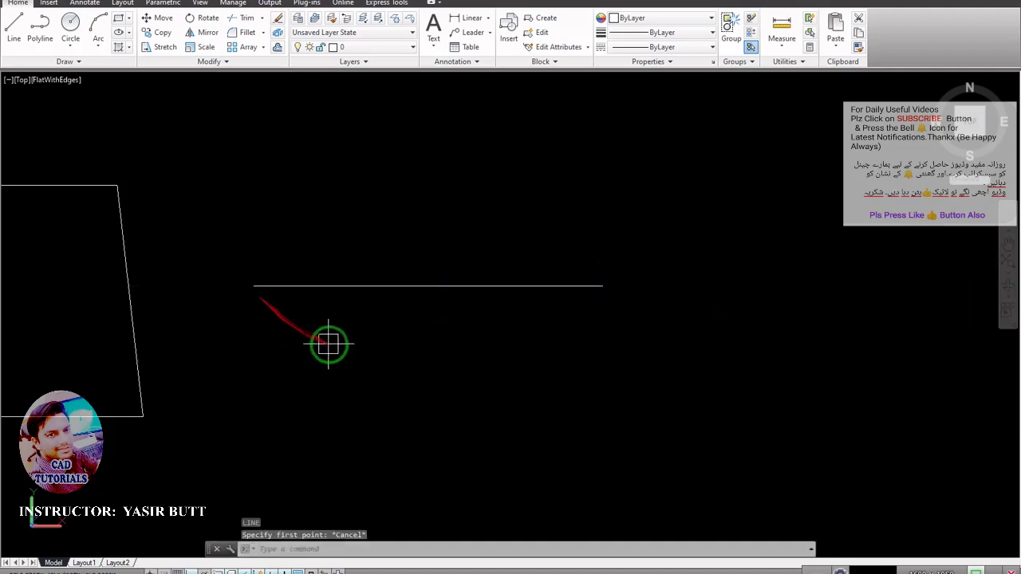
Step: Turn off the Center and Midpoint object snaps with OS, then start a LINE to test them
type("os")
key("Return")
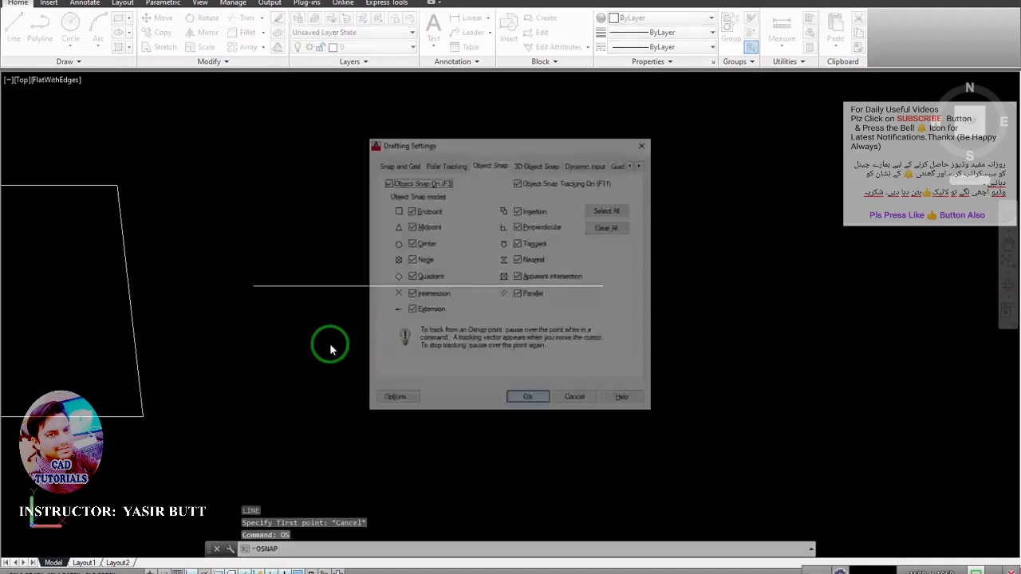
left_click_drag(512, 150, 455, 138)
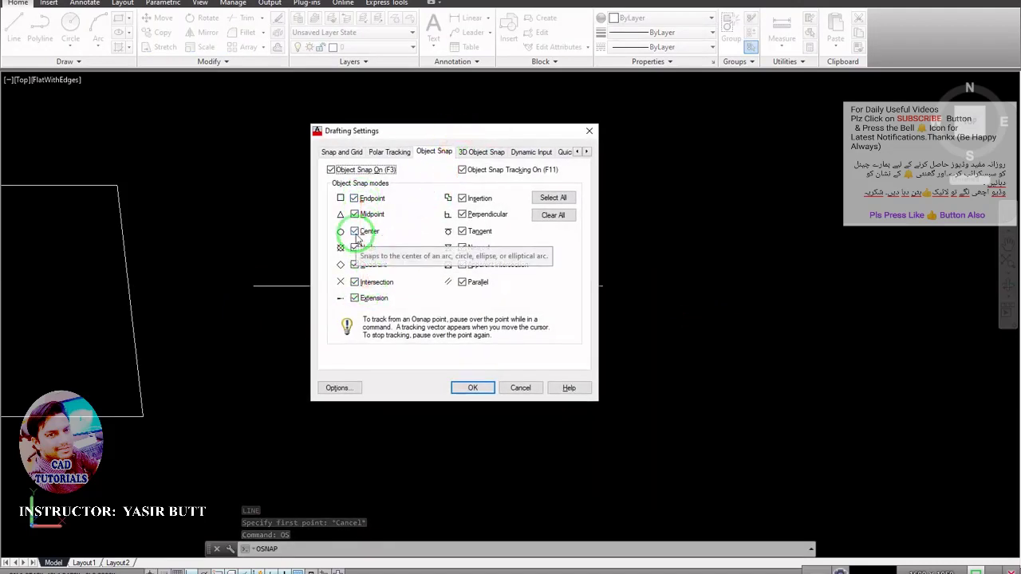
left_click(354, 231)
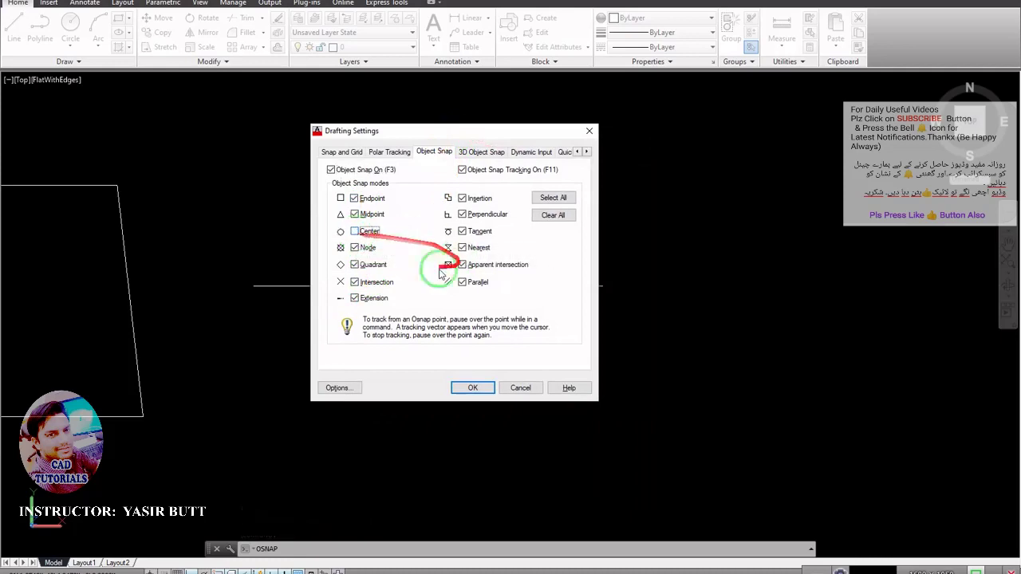
left_click(355, 214)
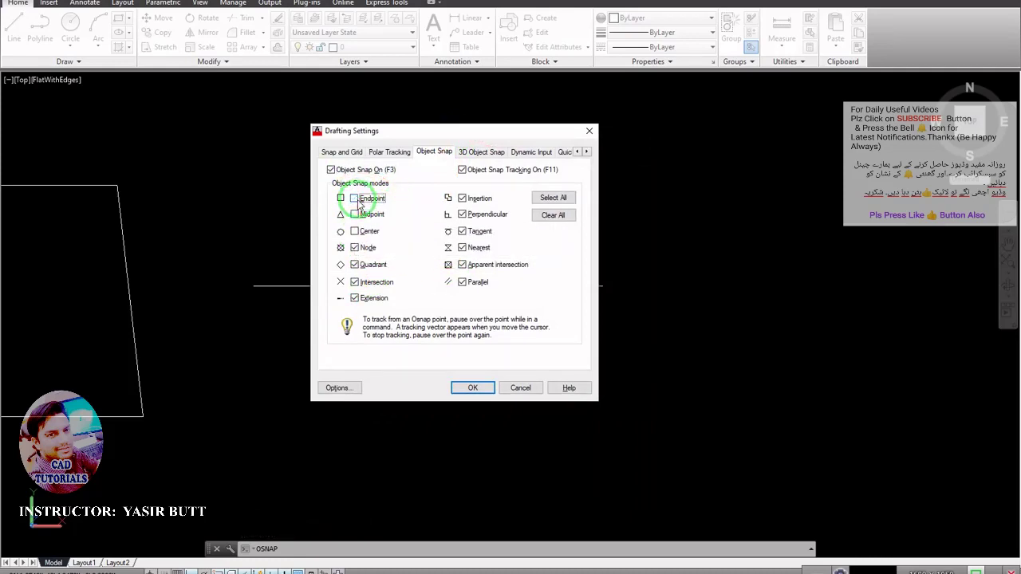
left_click(473, 388)
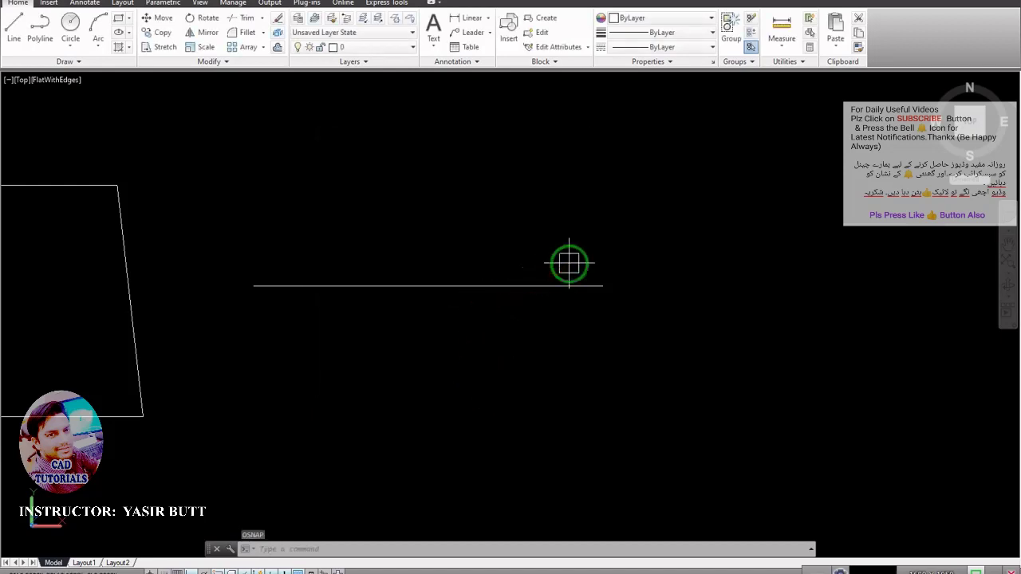
type("l")
key("Return")
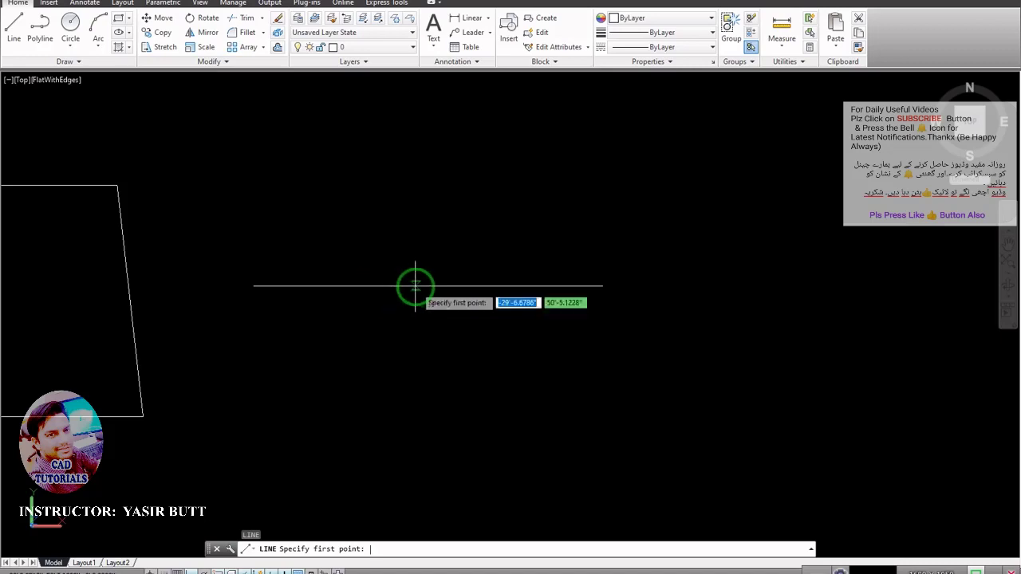
Step: Re-enable every object snap mode with Select All in Drafting Settings
key("Escape")
type("OS")
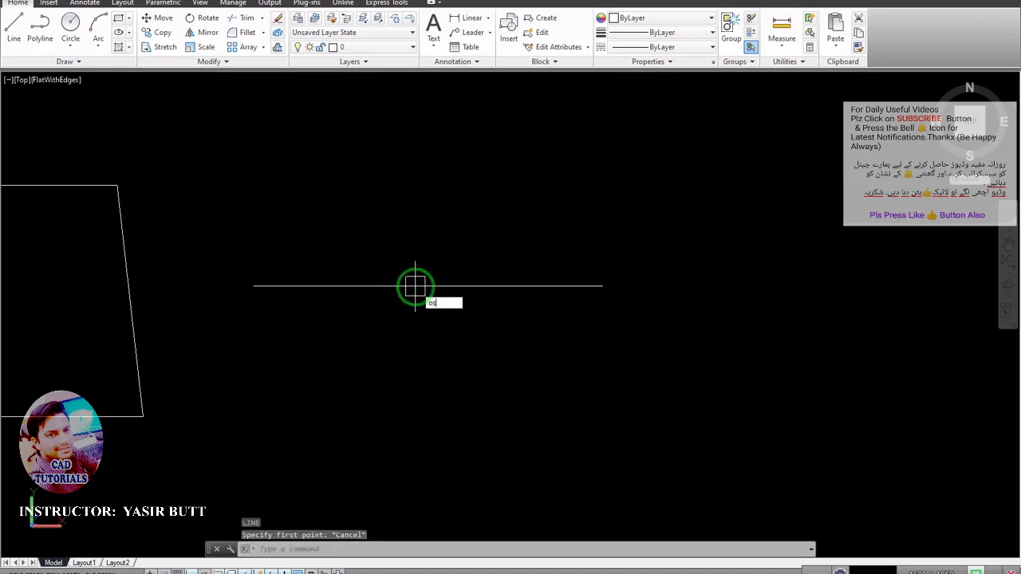
key("Return")
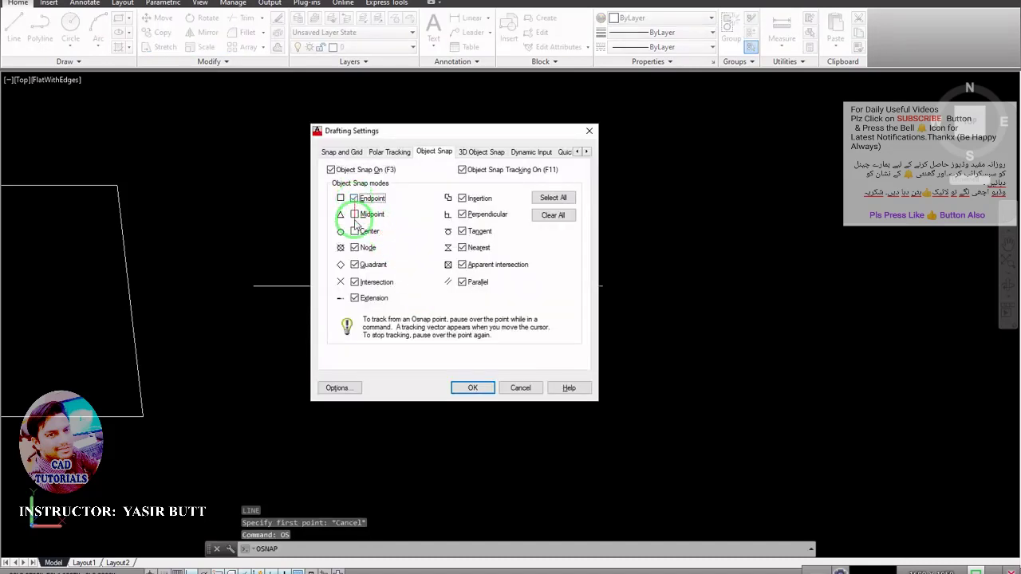
left_click(556, 199)
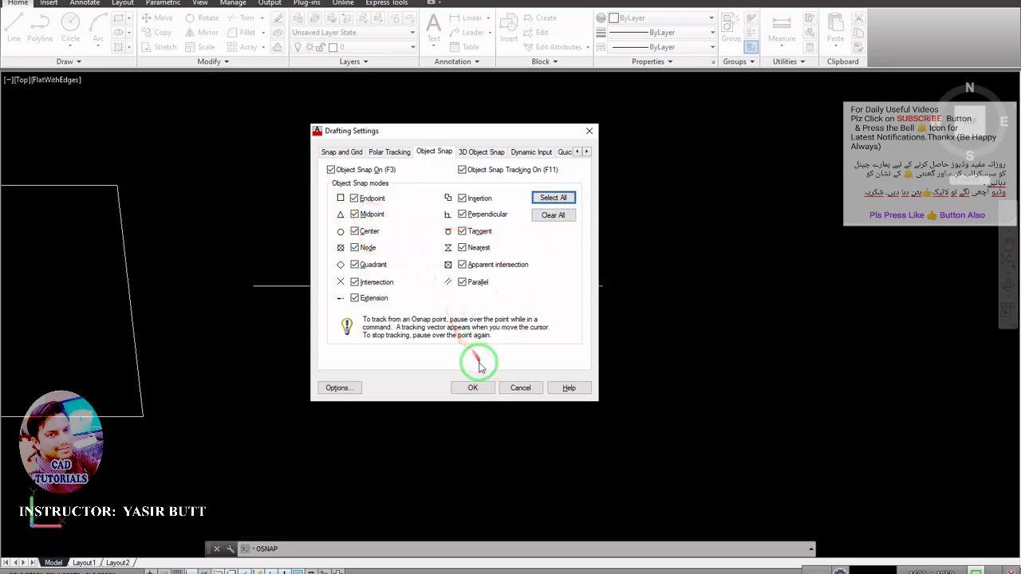
left_click(472, 388)
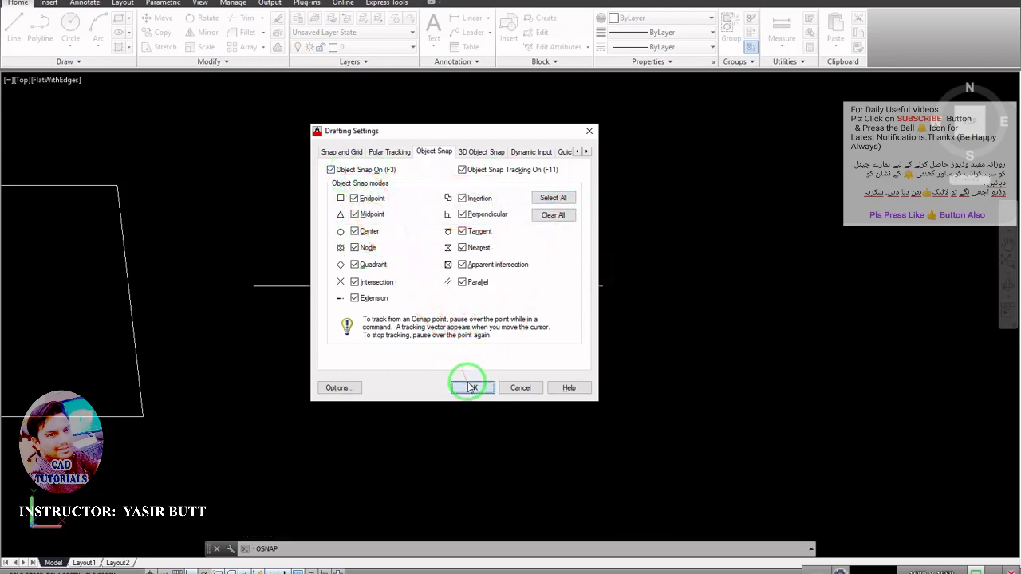
Step: Draw a vertical test line up from the horizontal line's midpoint, then window-select and delete it
type("l")
key("Return")
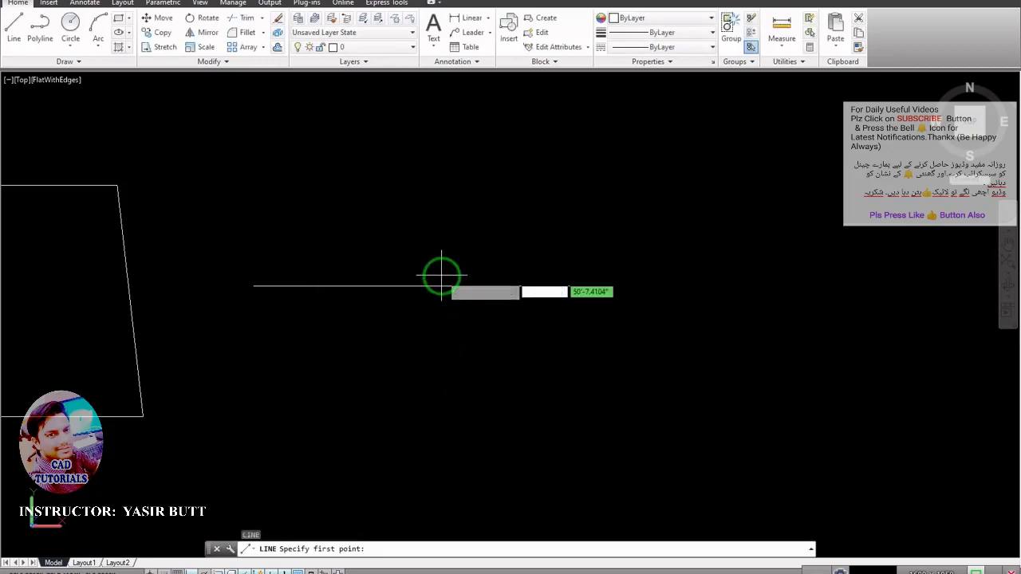
left_click(429, 285)
left_click(430, 165)
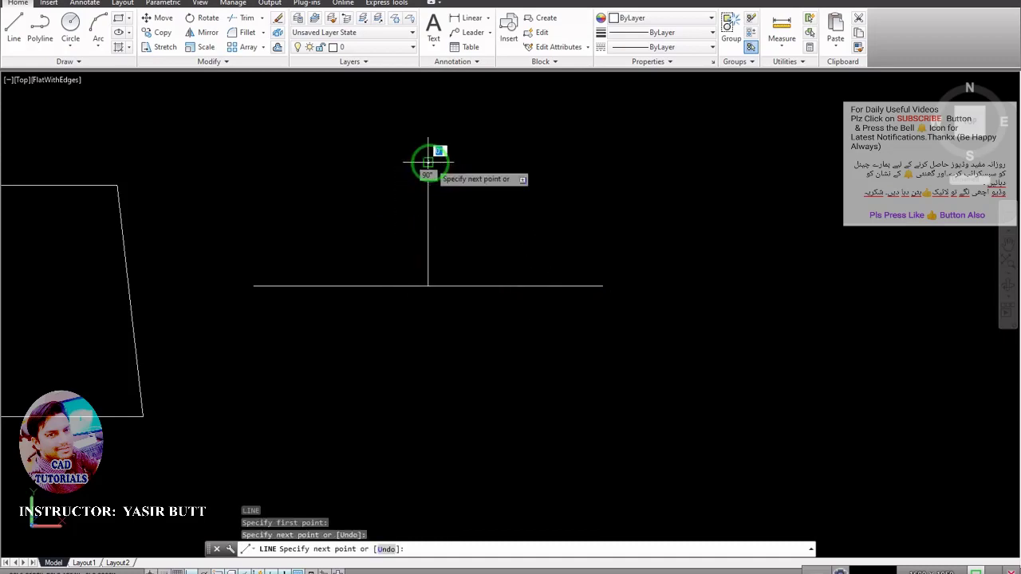
key("Escape")
left_click(437, 171)
left_click(406, 227)
key("Delete")
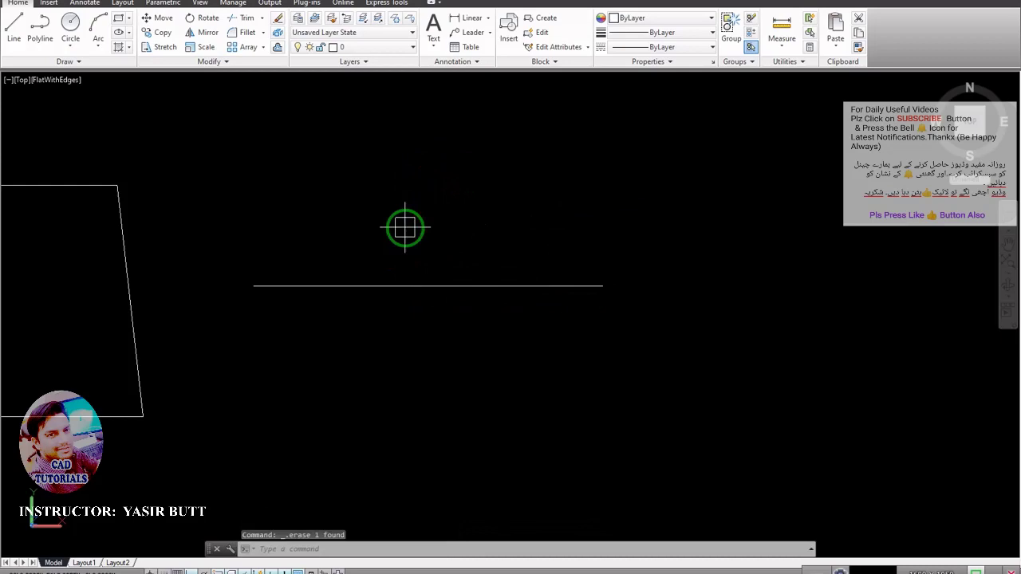
scroll(415, 234, "down", 2)
Step: Open QuickCalc from the Utilities panel, close it, then reopen it with the QC command
middle_click_drag(330, 251, 493, 260)
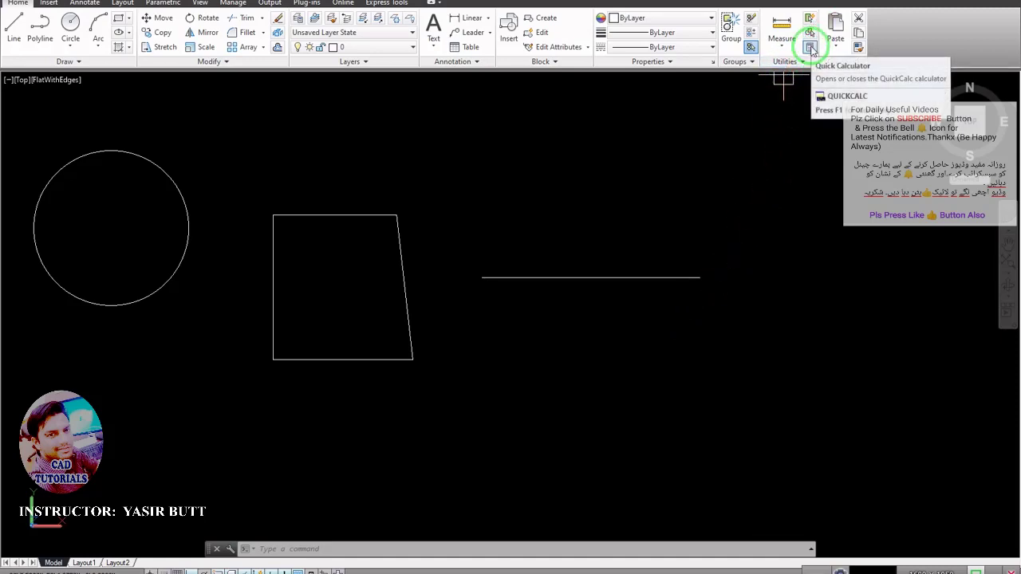
left_click(811, 50)
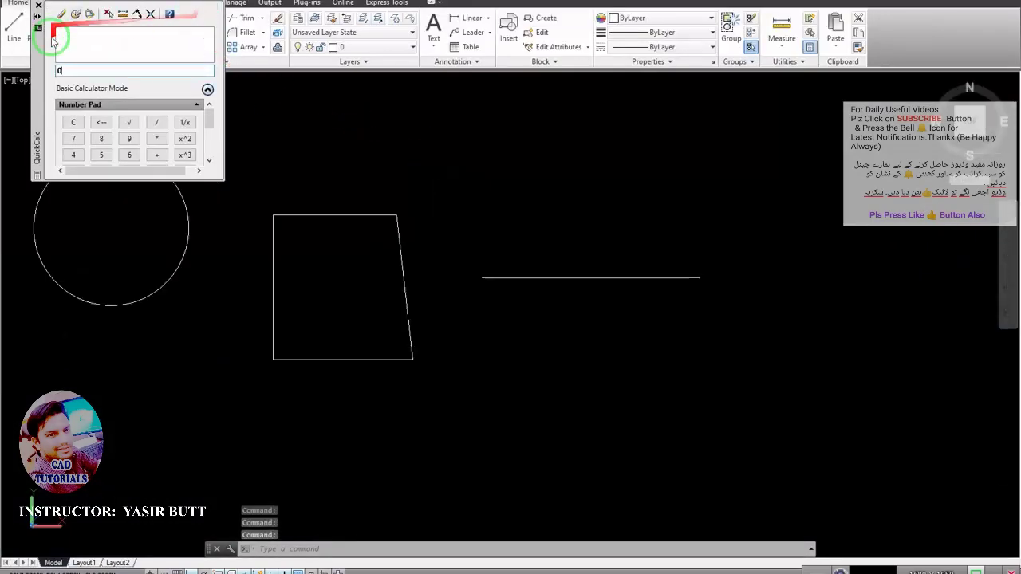
left_click_drag(37, 40, 168, 102)
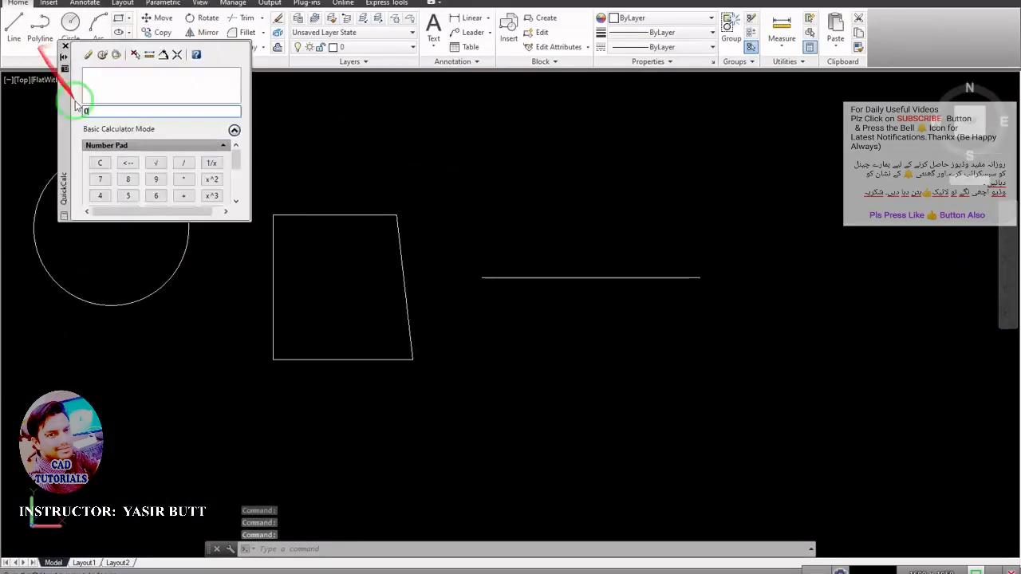
left_click(168, 67)
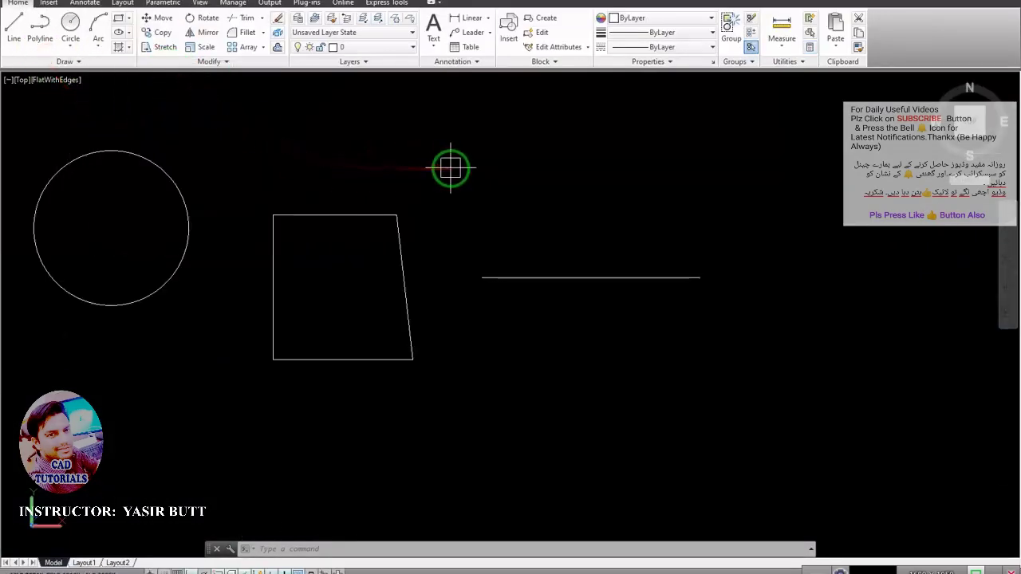
type("c")
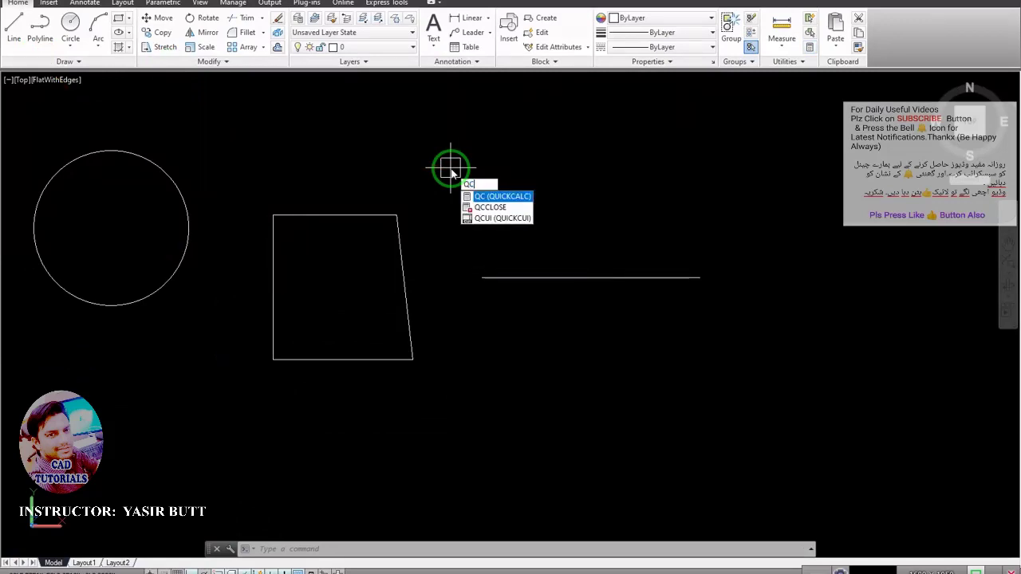
key("Return")
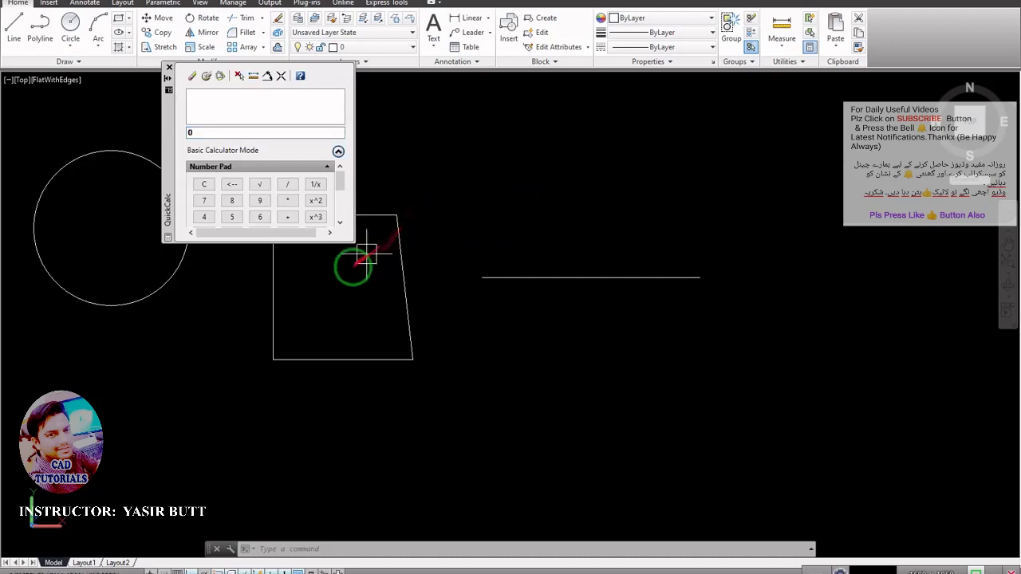
Step: Enlarge the QuickCalc palette, enter 524 on the Number Pad, and briefly expand the Scientific section
left_click_drag(354, 243, 435, 366)
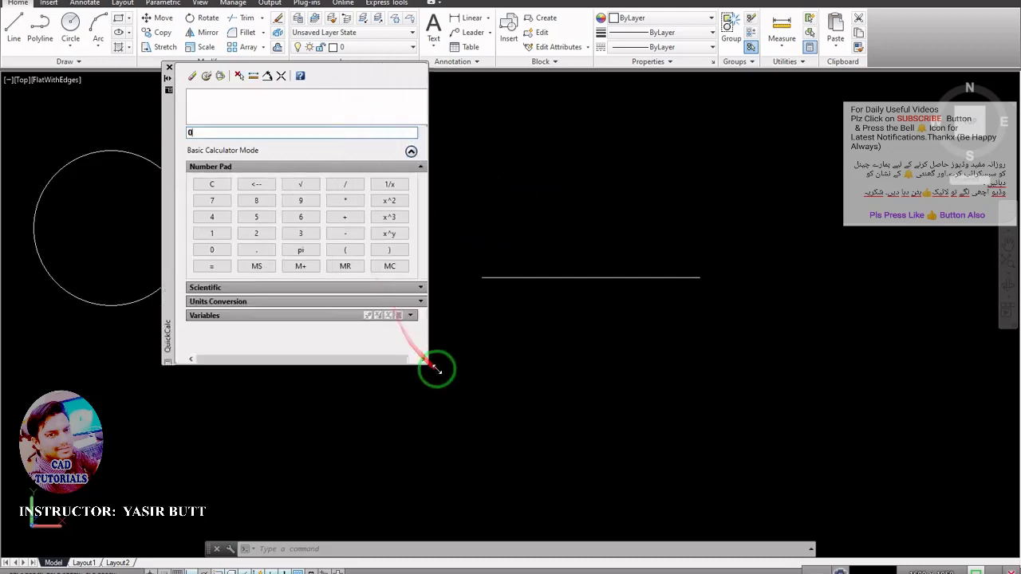
left_click(259, 216)
left_click(259, 233)
left_click(213, 217)
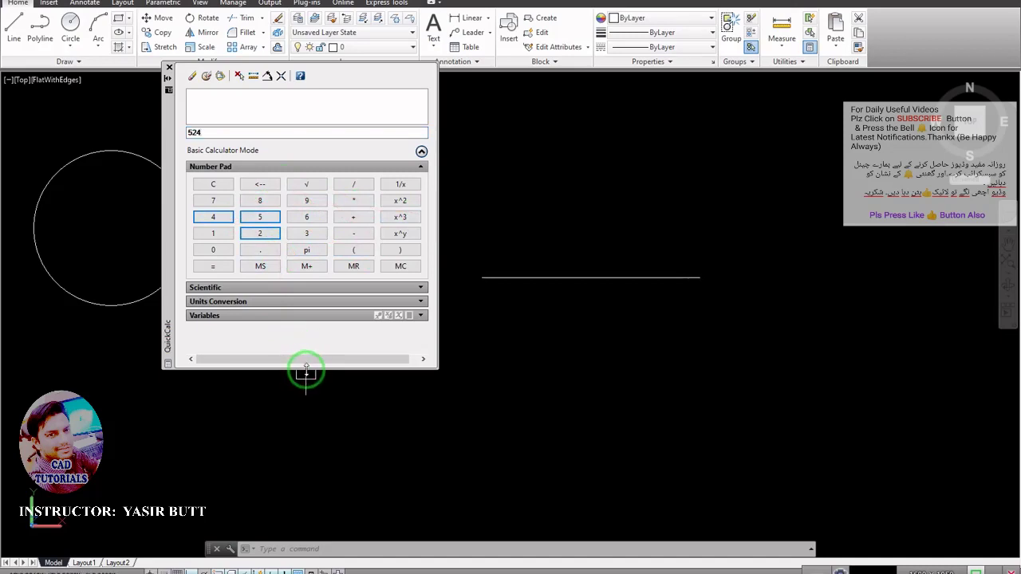
left_click_drag(305, 368, 306, 410)
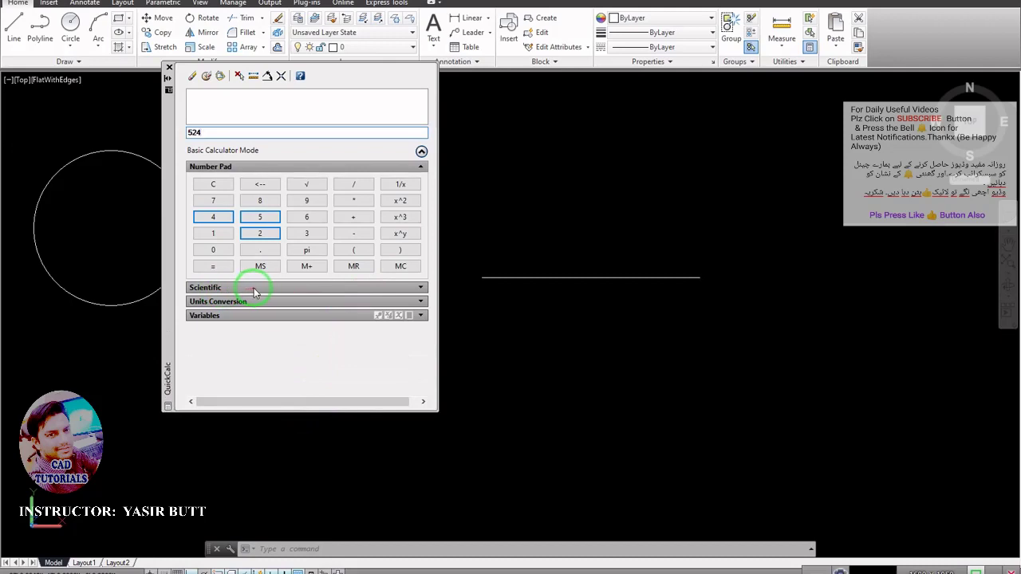
left_click(407, 292)
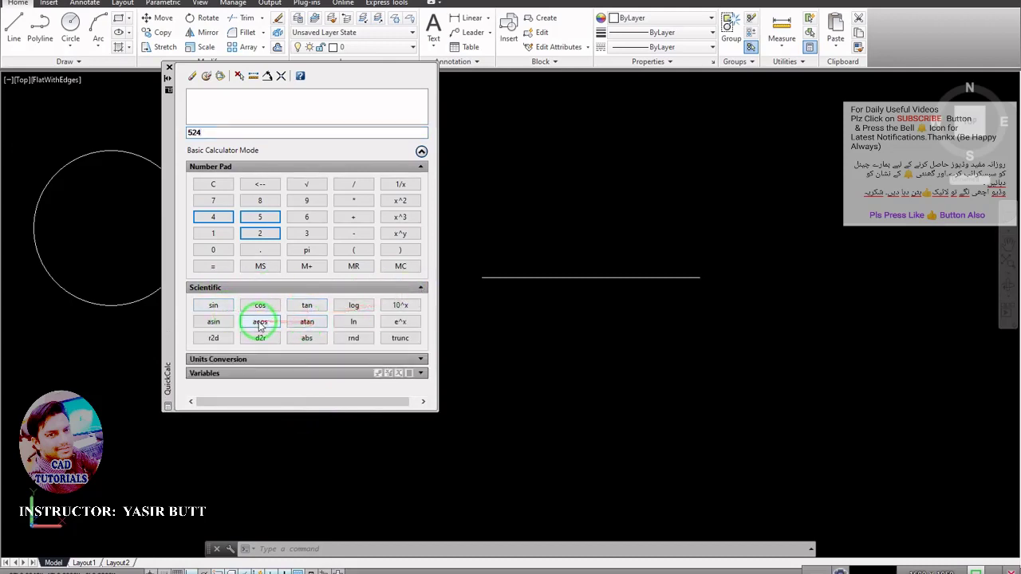
left_click_drag(173, 143, 171, 98)
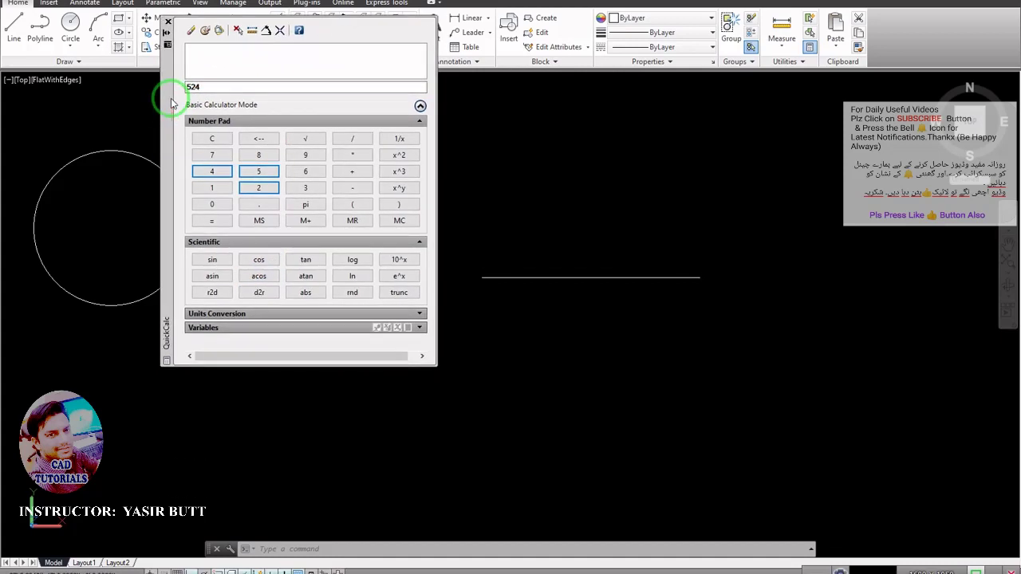
left_click(419, 243)
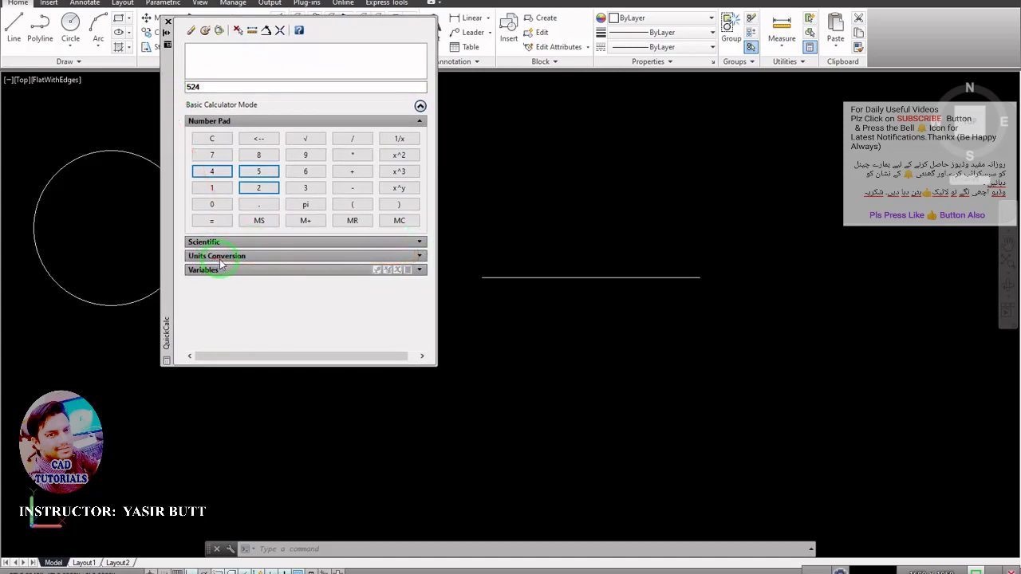
Step: Expand Units Conversion and set the units type to Length
left_click(419, 256)
left_click(319, 268)
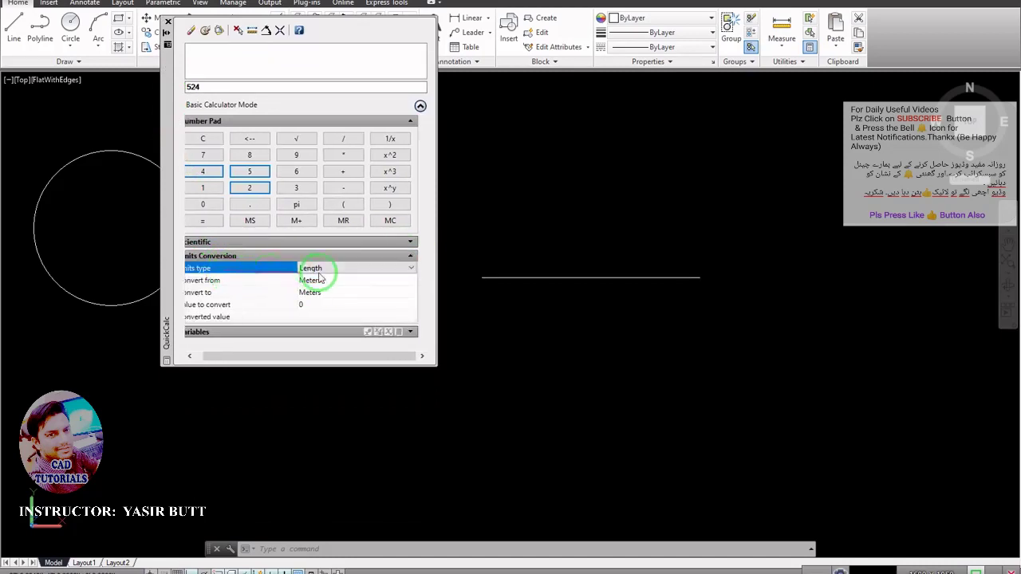
left_click(319, 280)
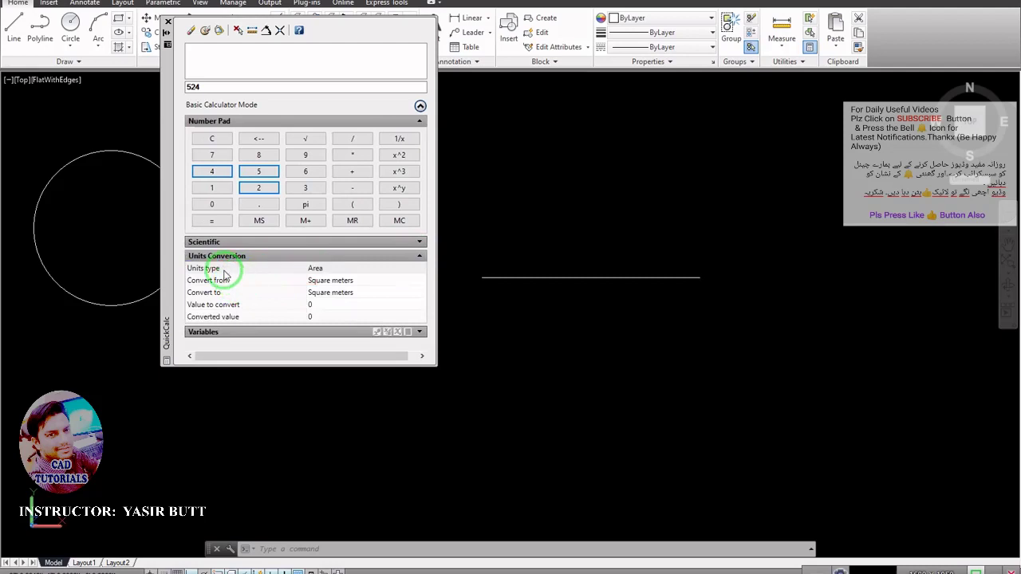
left_click(226, 272)
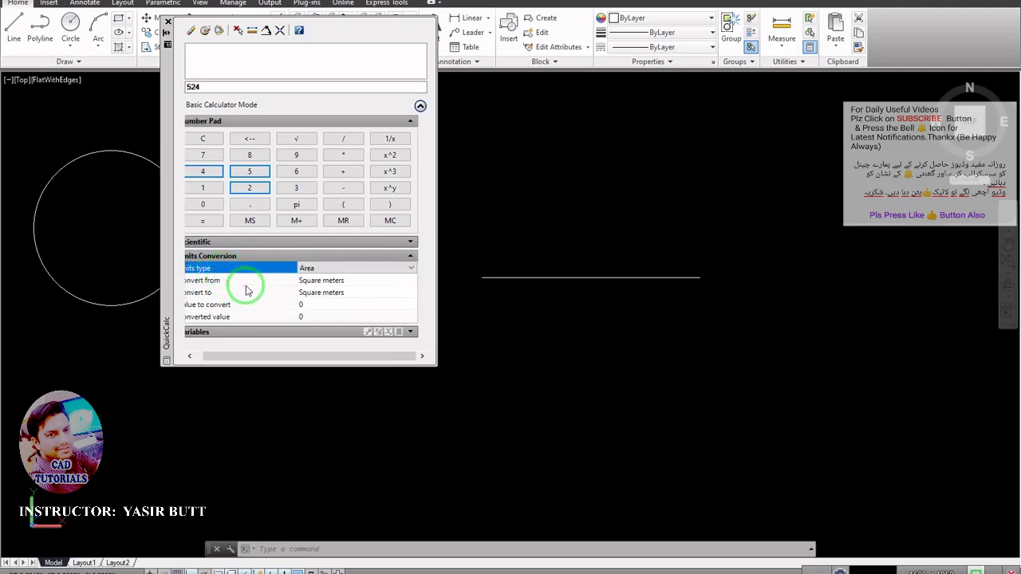
left_click_drag(280, 356, 246, 355)
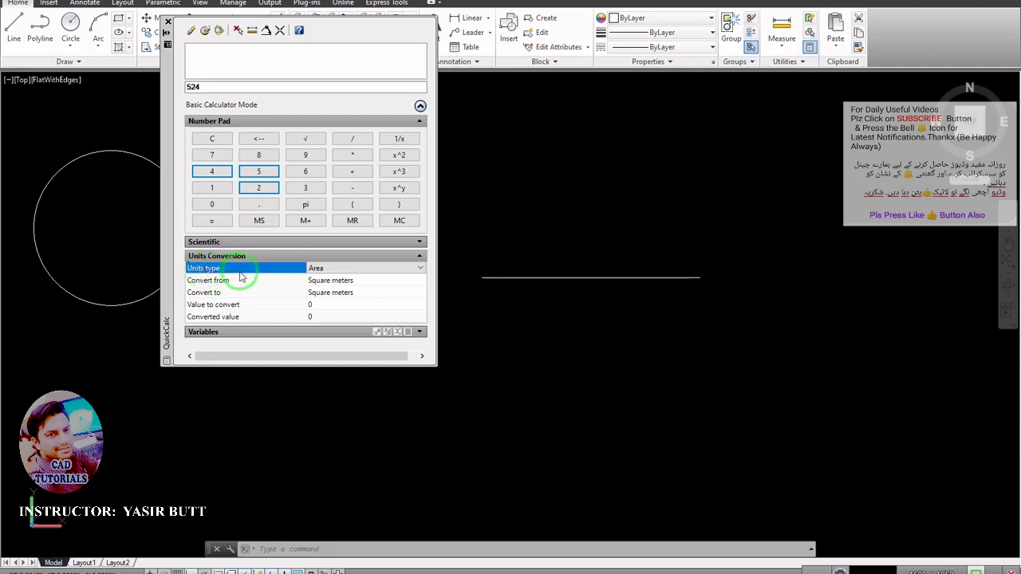
left_click(421, 268)
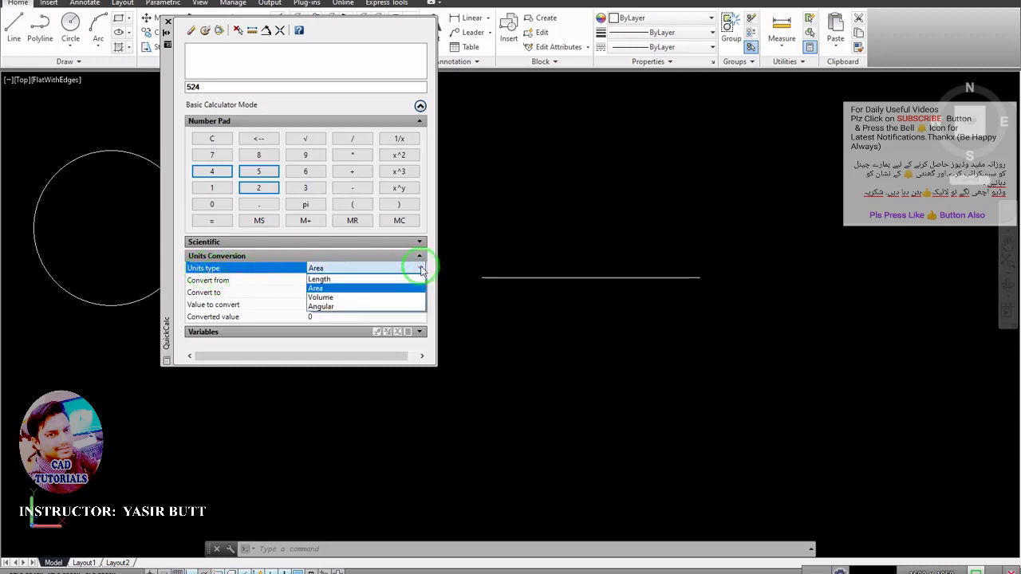
left_click(354, 278)
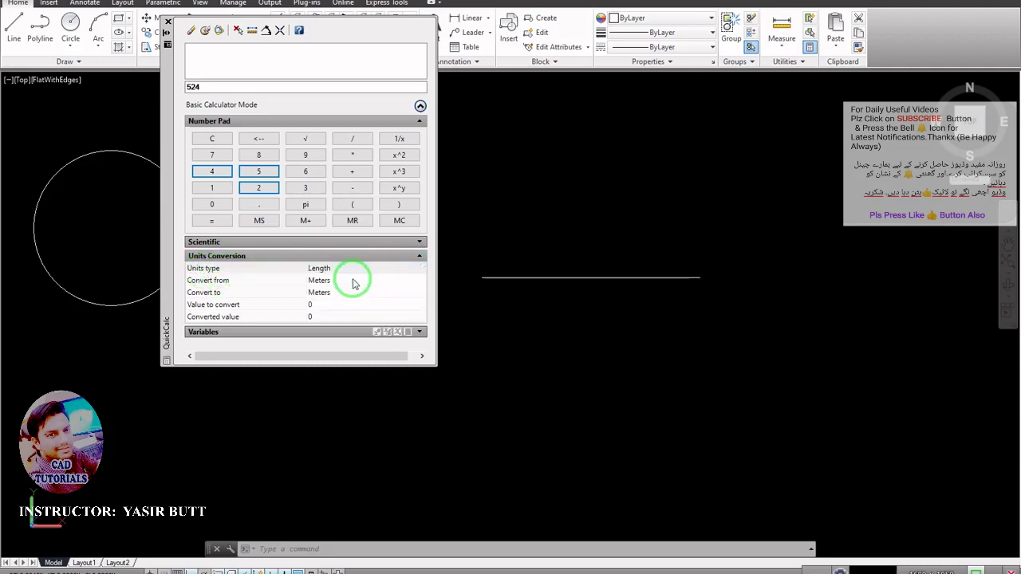
left_click(421, 270)
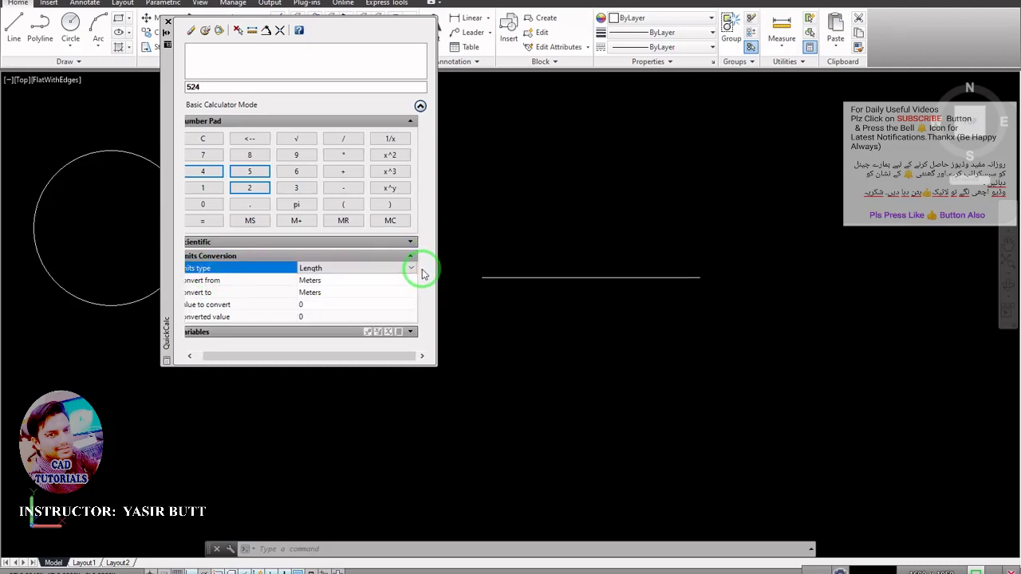
left_click(412, 271)
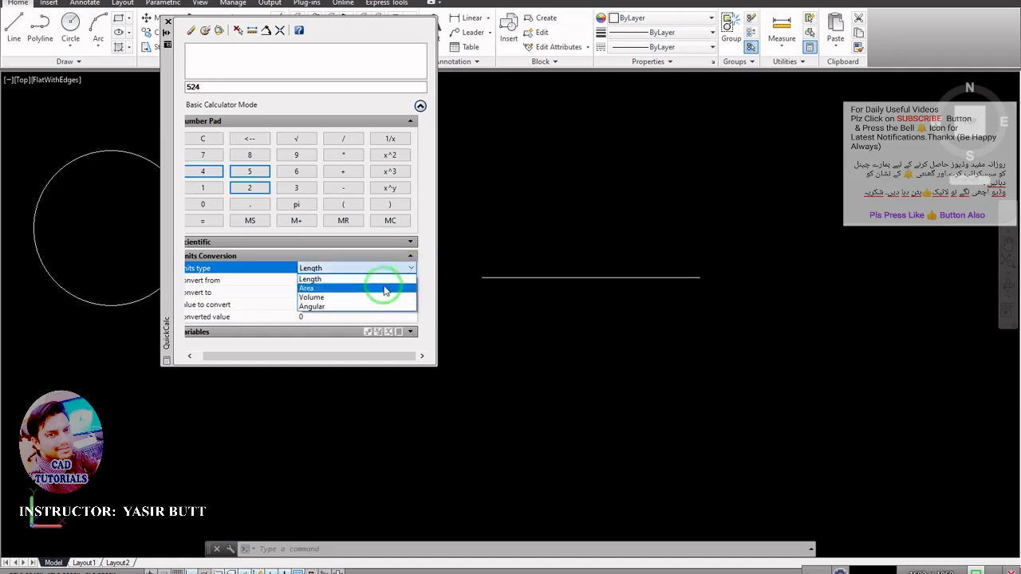
left_click(354, 280)
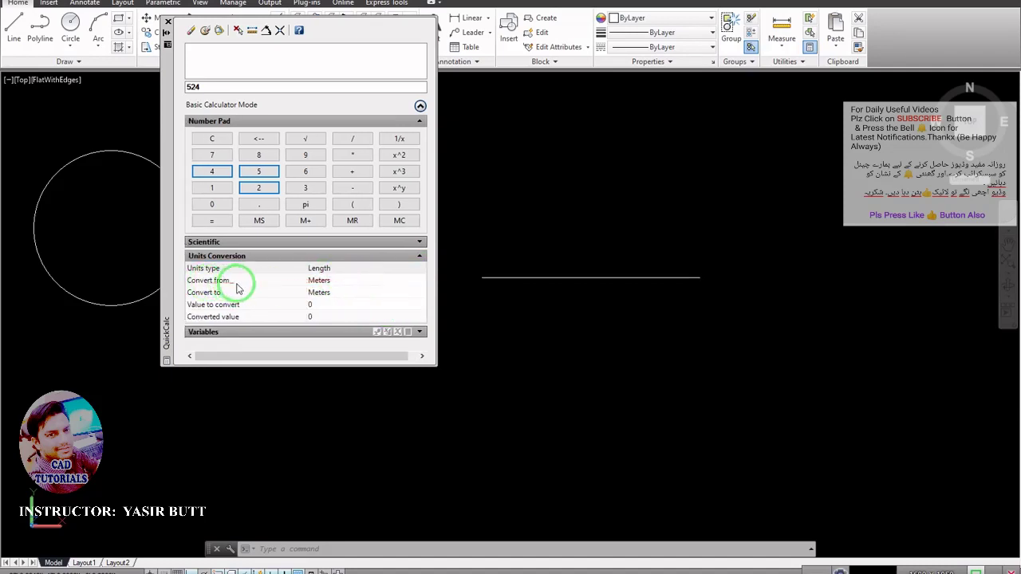
Step: Set the conversion from Meters to Feet
left_click(344, 284)
left_click(345, 286)
left_click(344, 283)
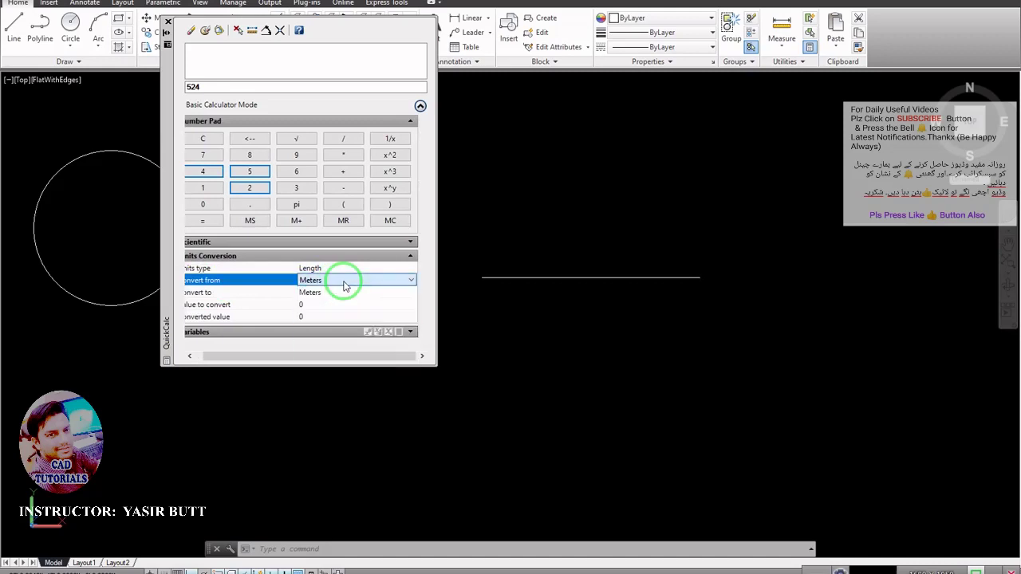
left_click(345, 284)
left_click(344, 286)
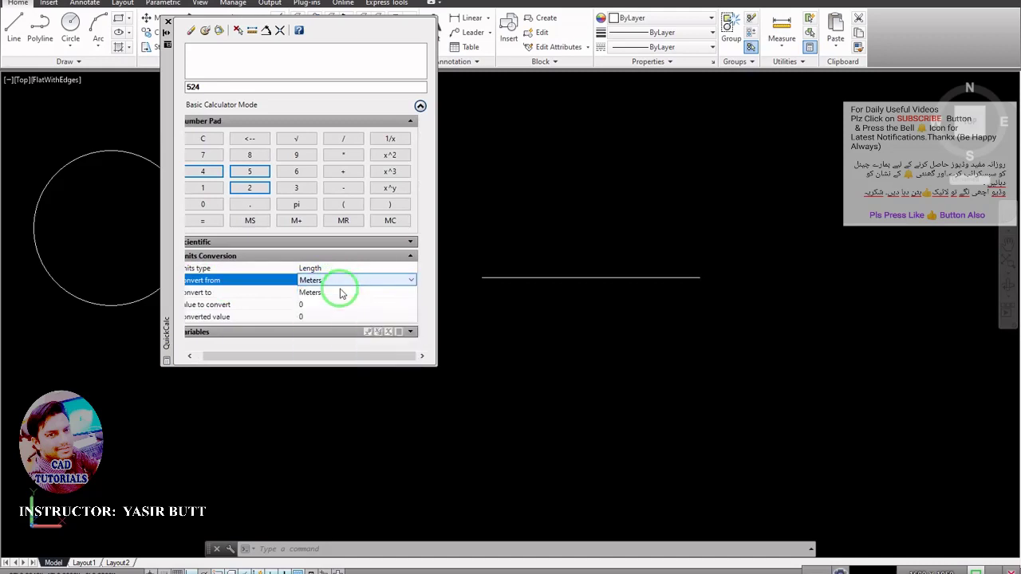
left_click(209, 295)
left_click_drag(323, 357, 279, 356)
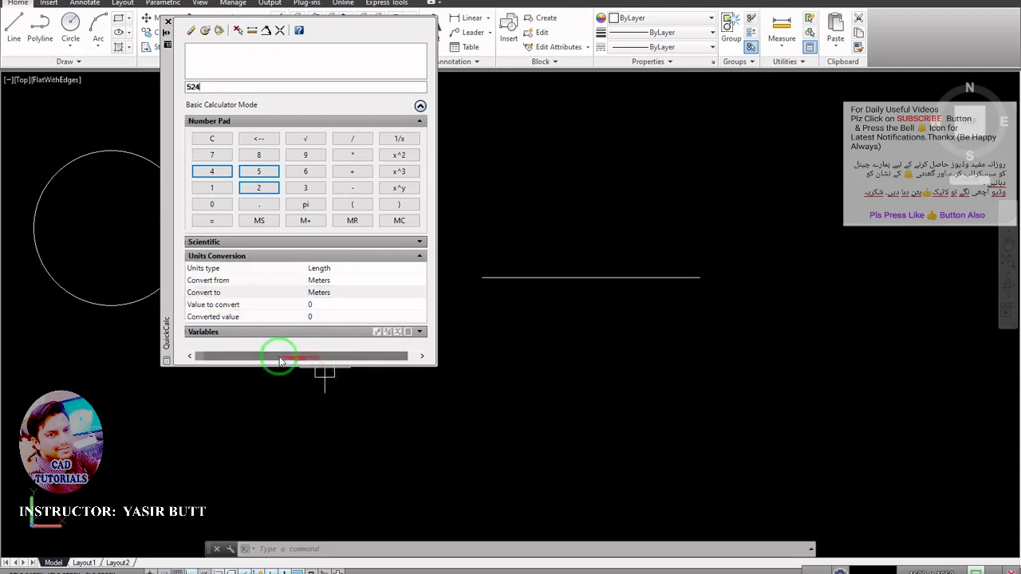
left_click(331, 296)
left_click(381, 296)
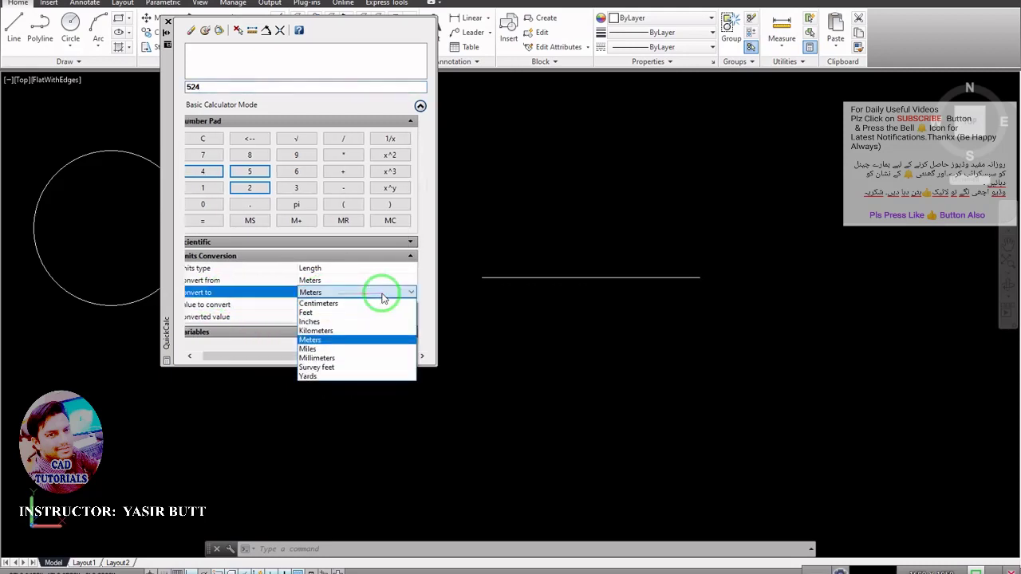
left_click(366, 311)
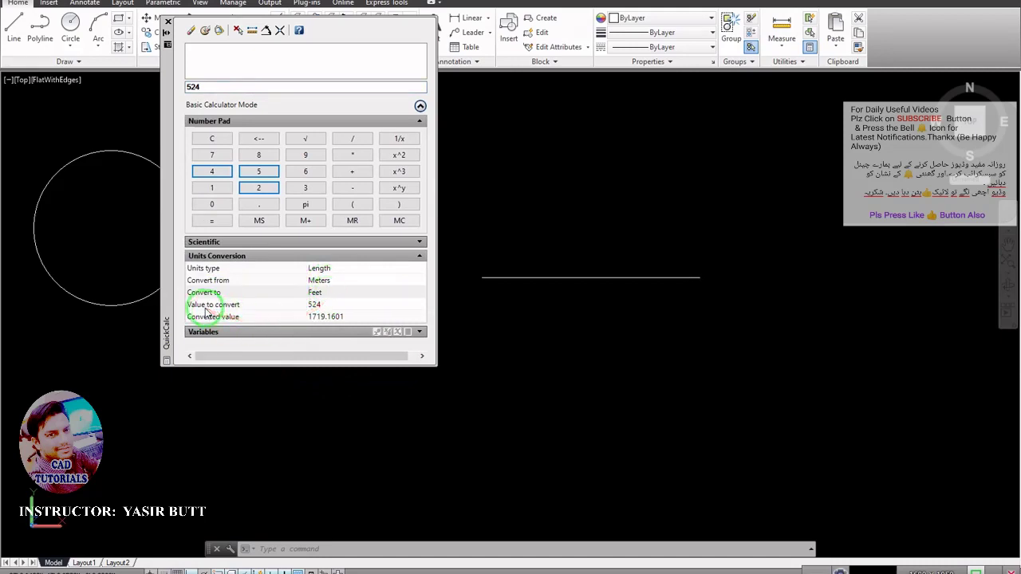
Step: Replace 524 with 1 to get 3.2808399 feet, then close QuickCalc
left_click(323, 304)
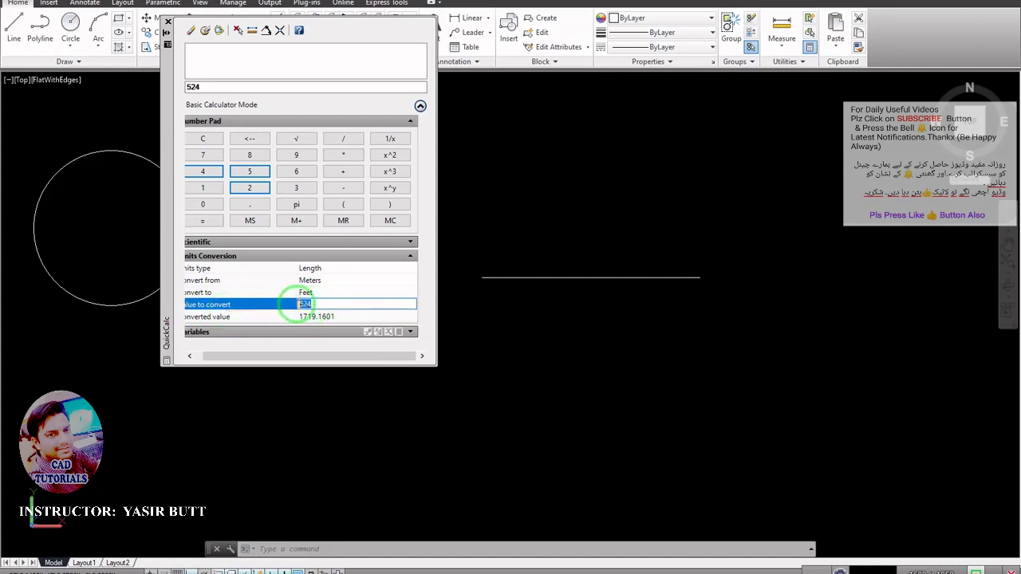
left_click_drag(292, 304, 332, 321)
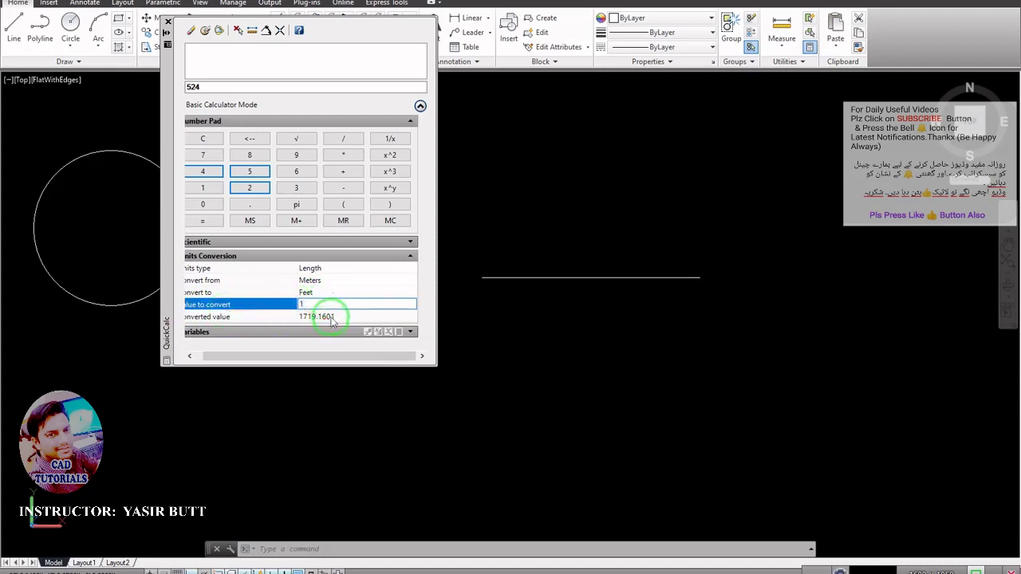
type("1")
left_click(323, 294)
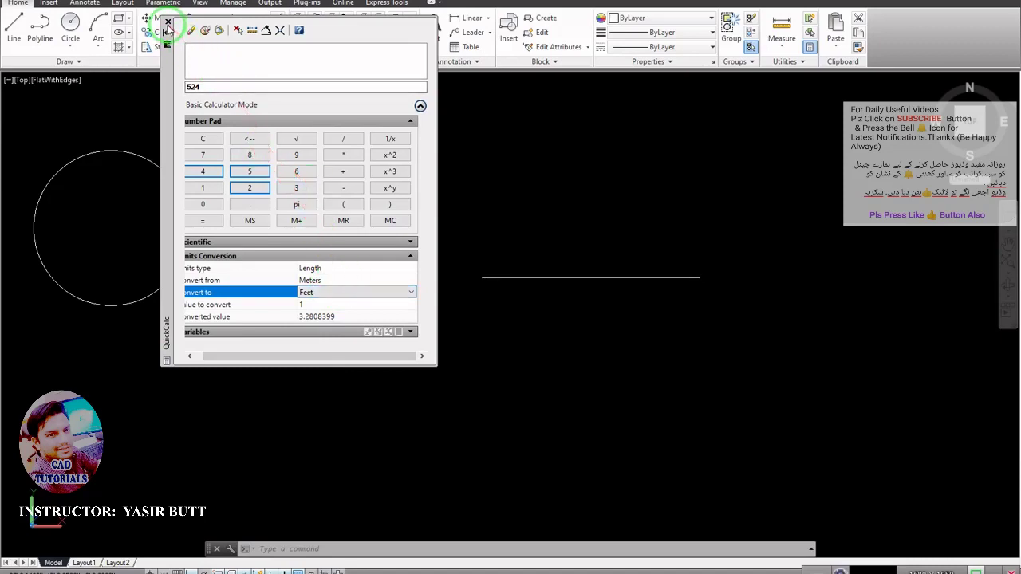
left_click(168, 23)
mouse_move(398, 298)
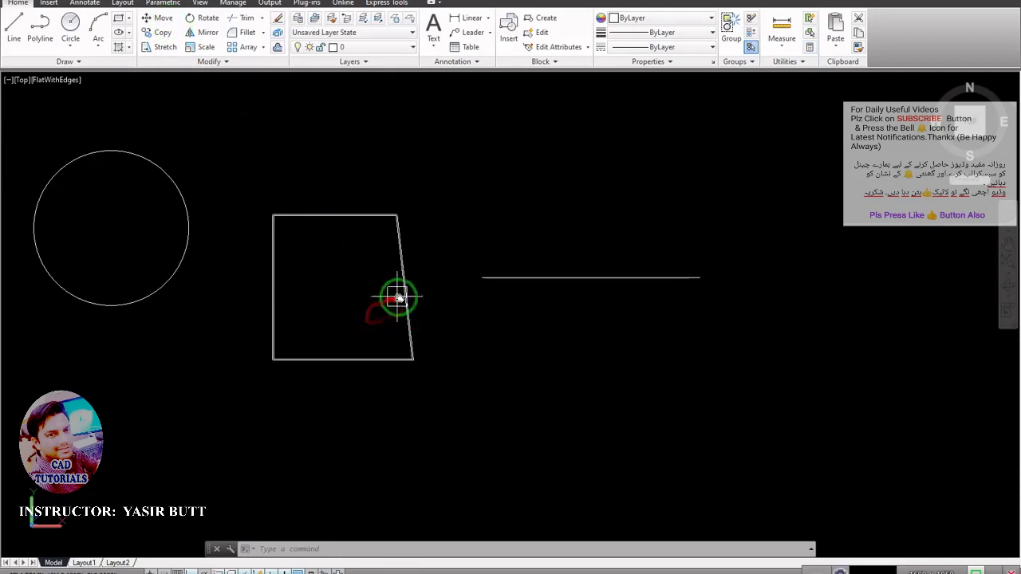
Step: Review the object snap modes in Drafting Settings and close it unchanged
middle_click_drag(399, 297, 415, 262)
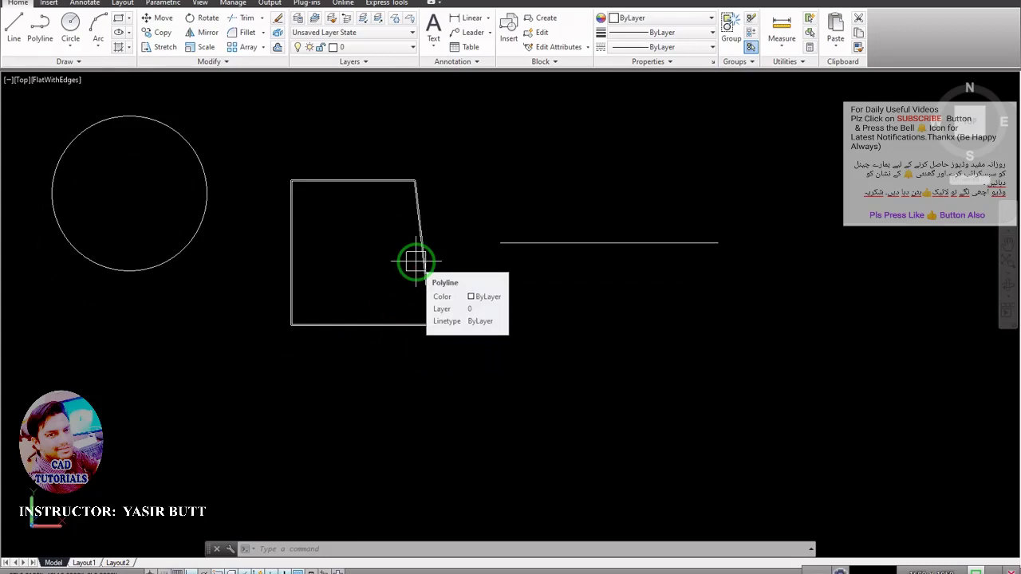
mouse_move(391, 266)
middle_mouse_down()
mouse_move(373, 284)
mouse_move(400, 293)
middle_mouse_up()
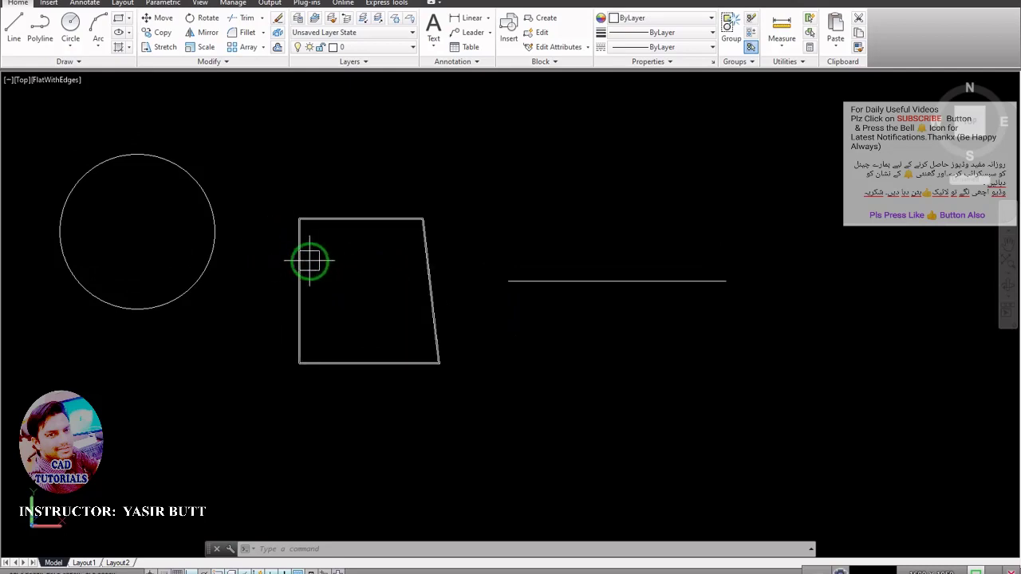
key("Escape")
type("os")
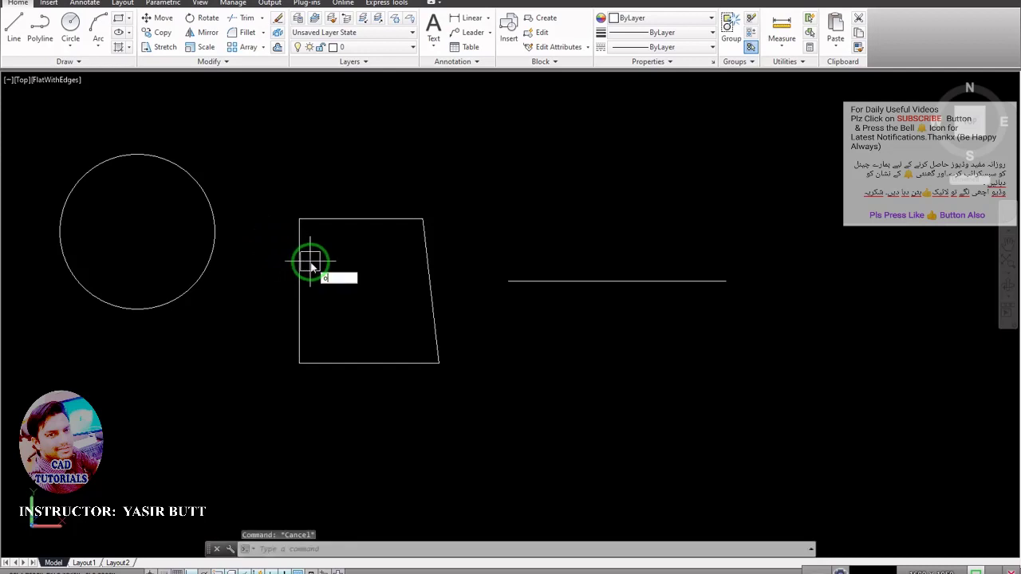
key("Return")
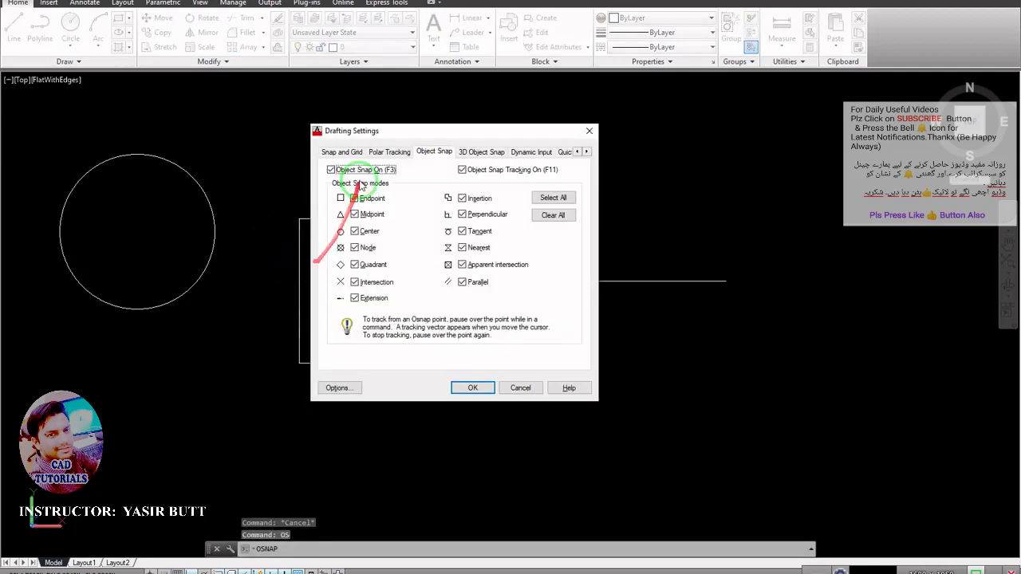
left_click(583, 134)
Step: Open the Options dialog with OP, showing its Display settings
key("Escape")
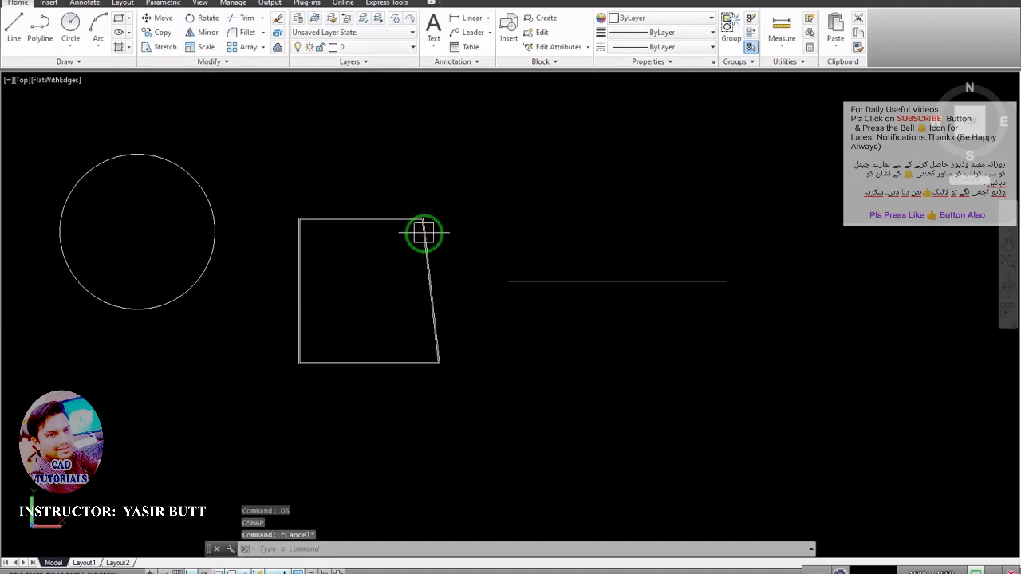
type("op")
key("Return")
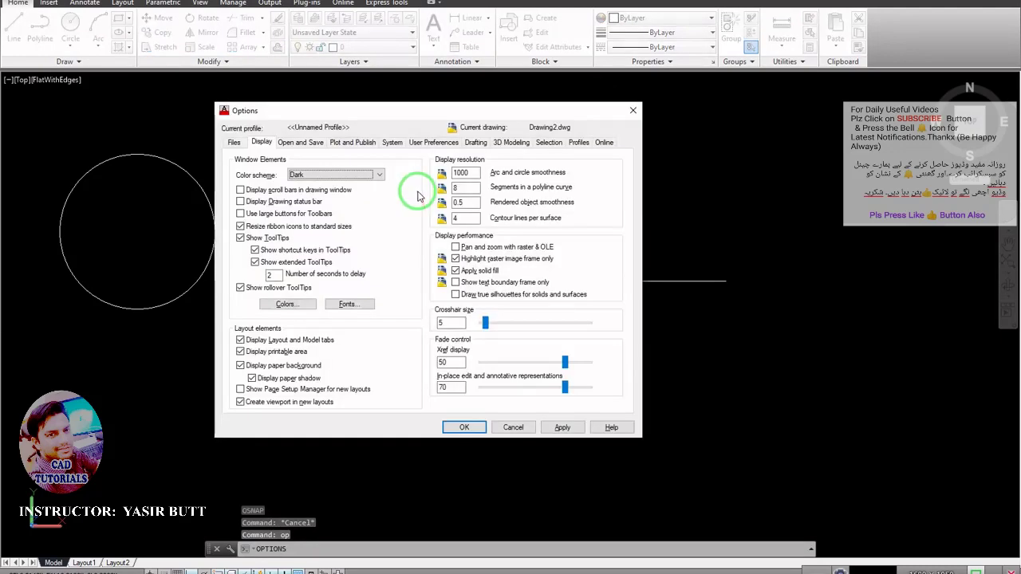
Step: Step through the Files and Display tabs to reach the Open and Save settings
left_click(233, 142)
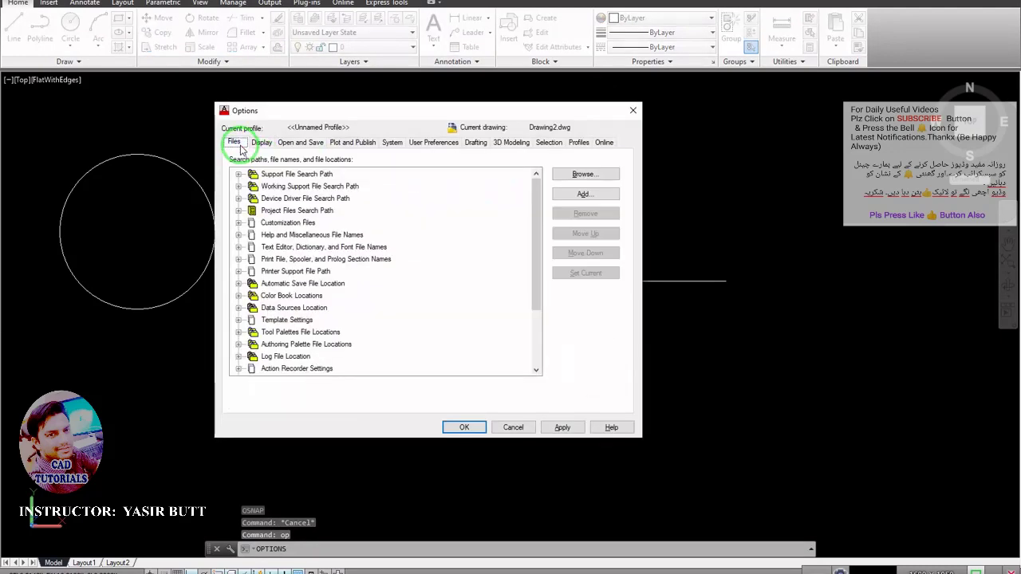
left_click(262, 143)
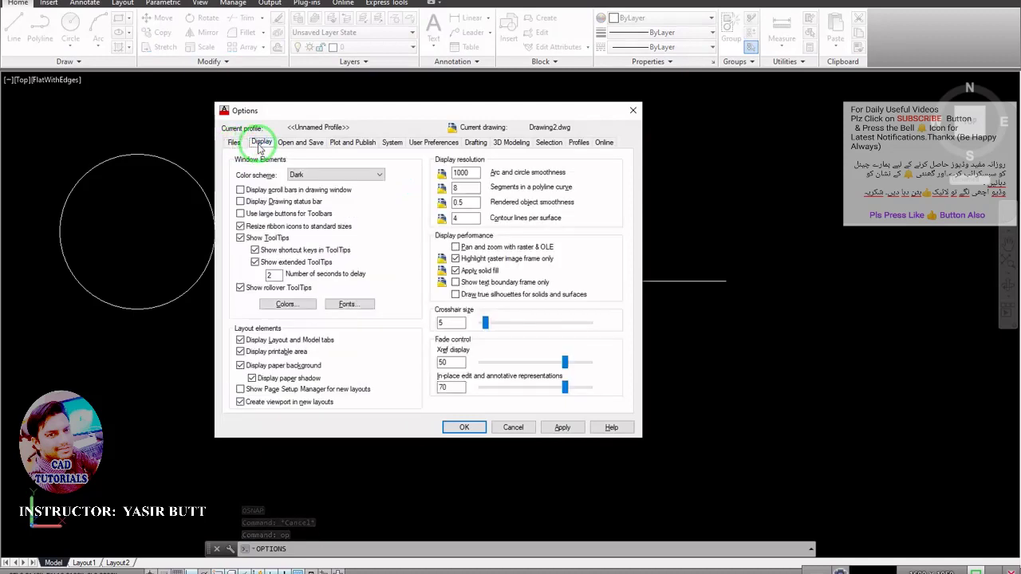
left_click(300, 143)
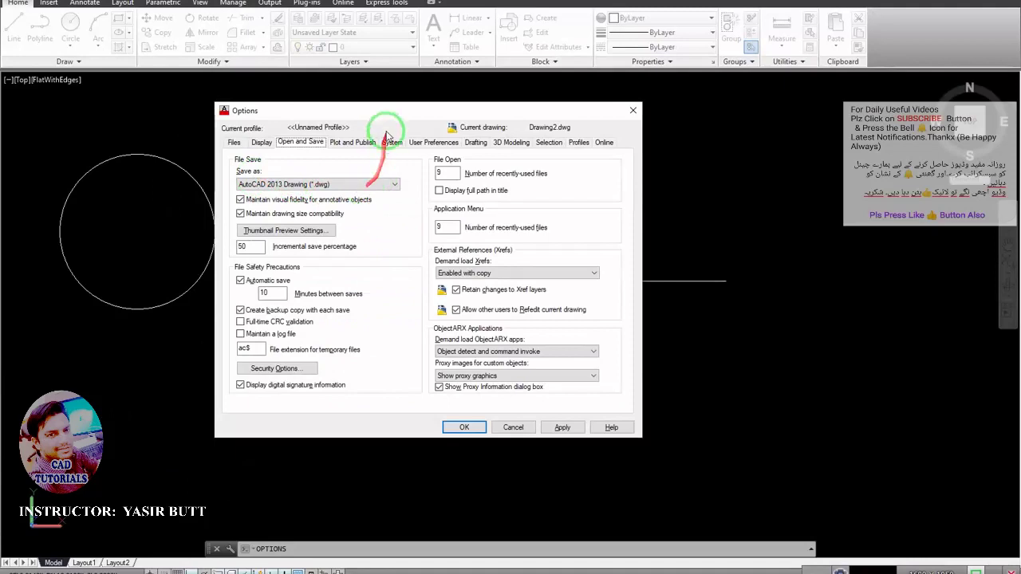
Step: Try AutoCAD 2010/LT2010 Drawing as save format, check the 10-minute autosave, then cancel Options
left_click_drag(387, 111, 348, 97)
left_click(357, 170)
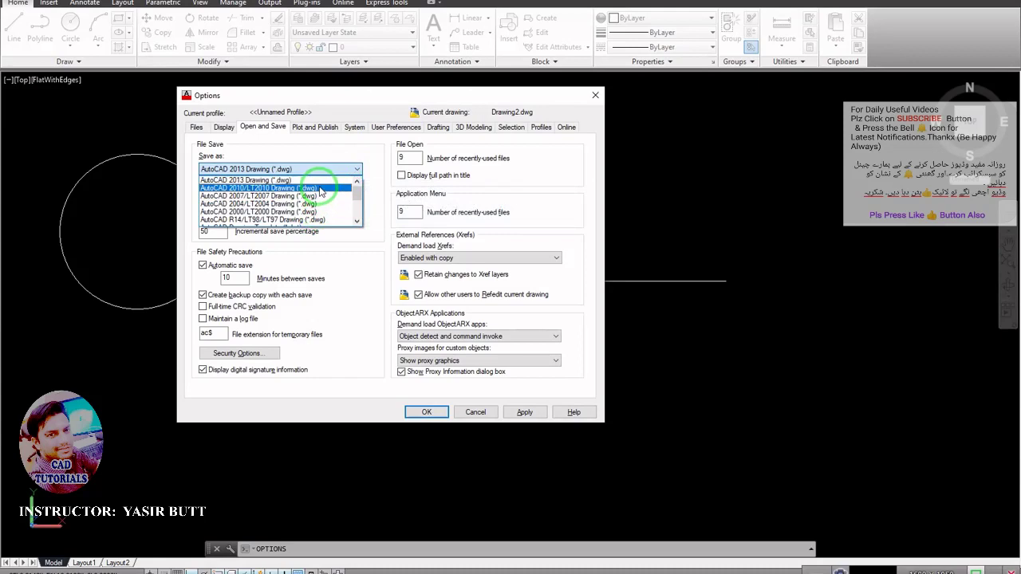
left_click(357, 170)
left_click(357, 172)
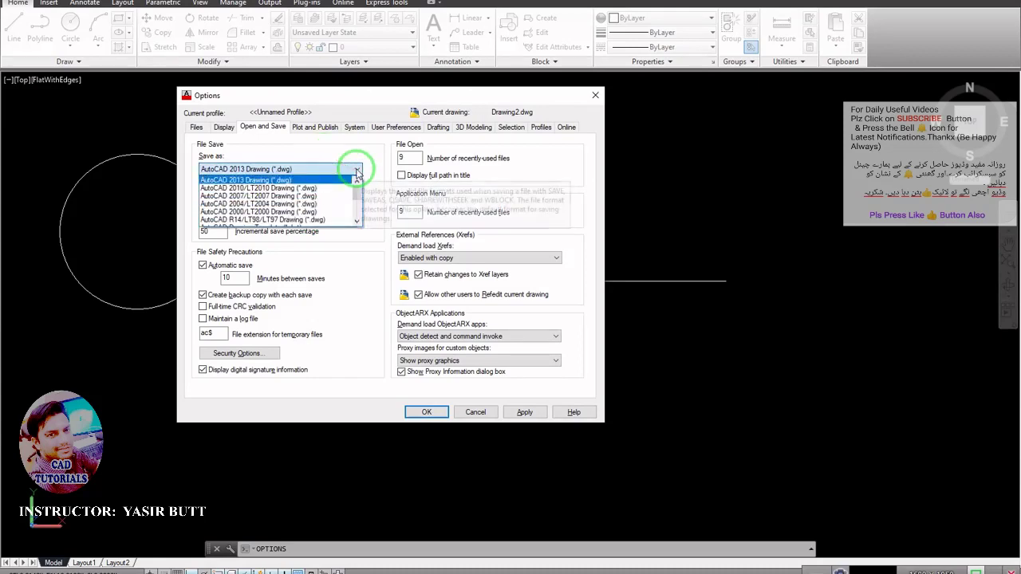
left_click(313, 190)
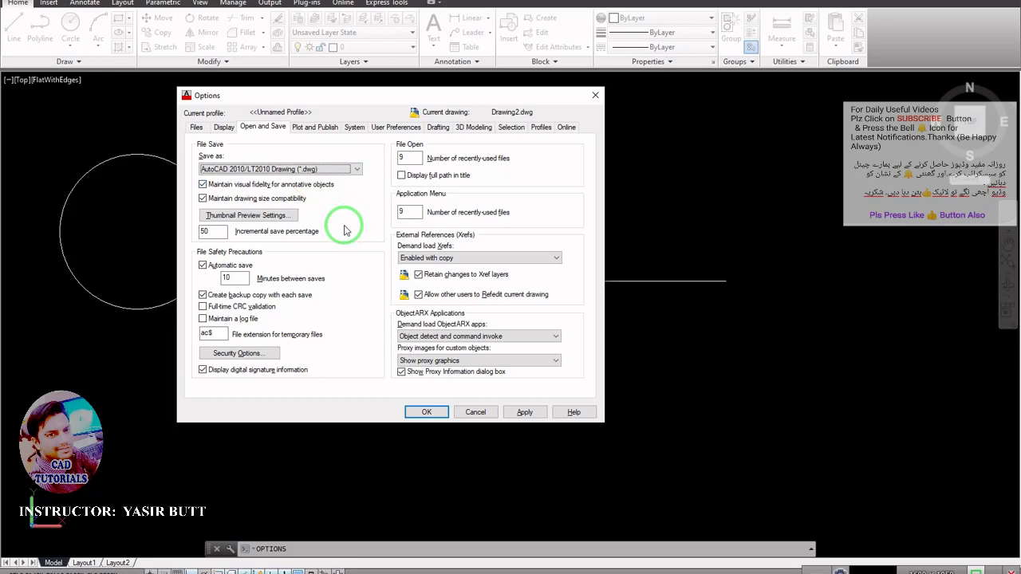
left_click(233, 276)
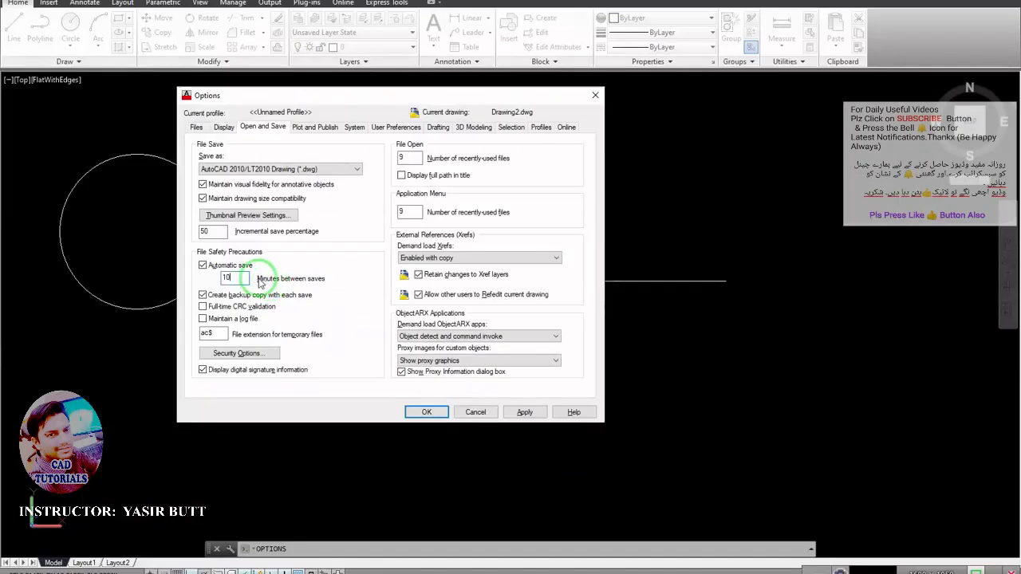
left_click_drag(246, 278, 219, 283)
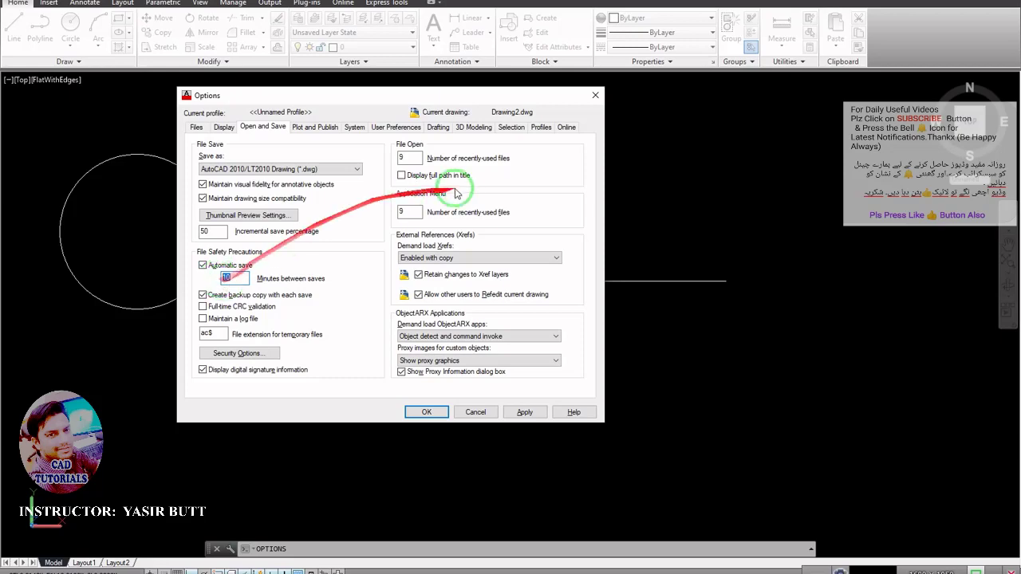
left_click_drag(382, 101, 300, 118)
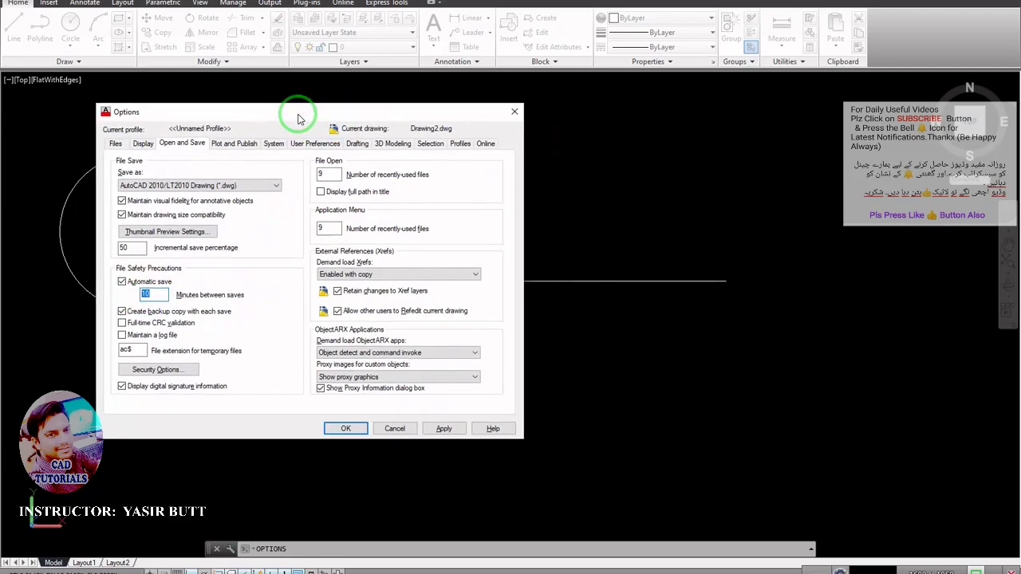
left_click(395, 429)
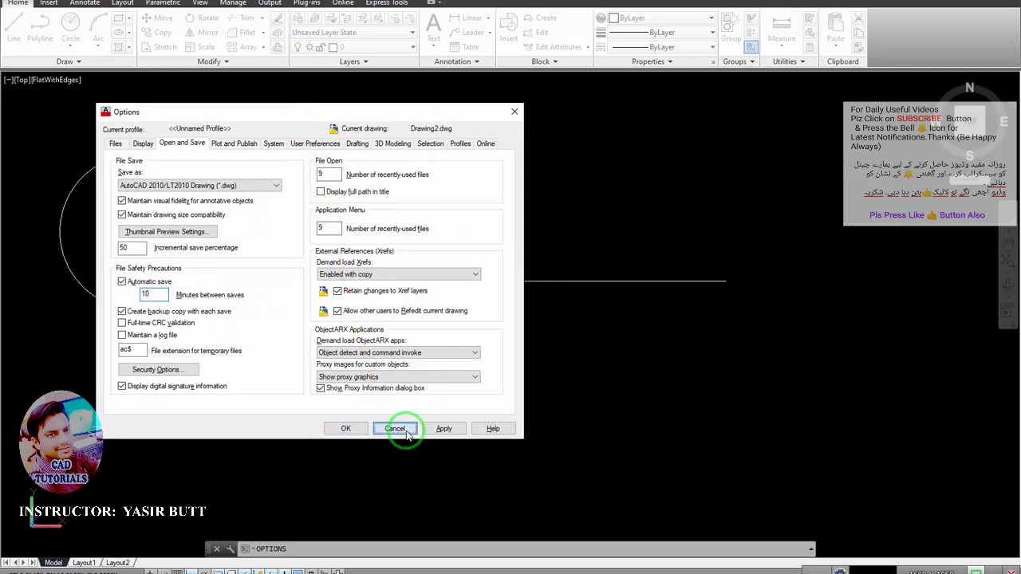
middle_click_drag(438, 296, 449, 314)
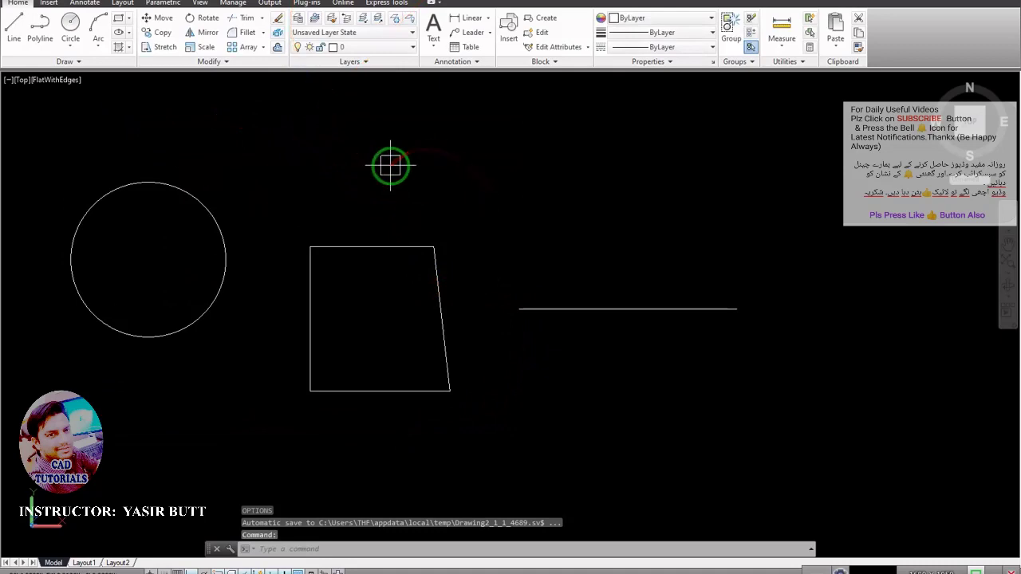
Step: Close the command line window, confirming Yes at the prompt
left_click(216, 549)
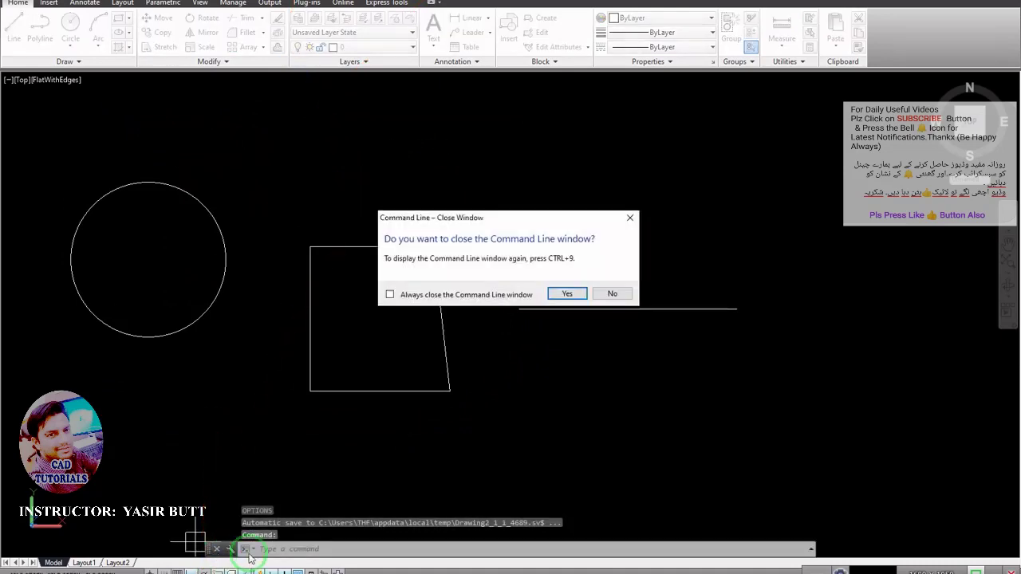
left_click(566, 291)
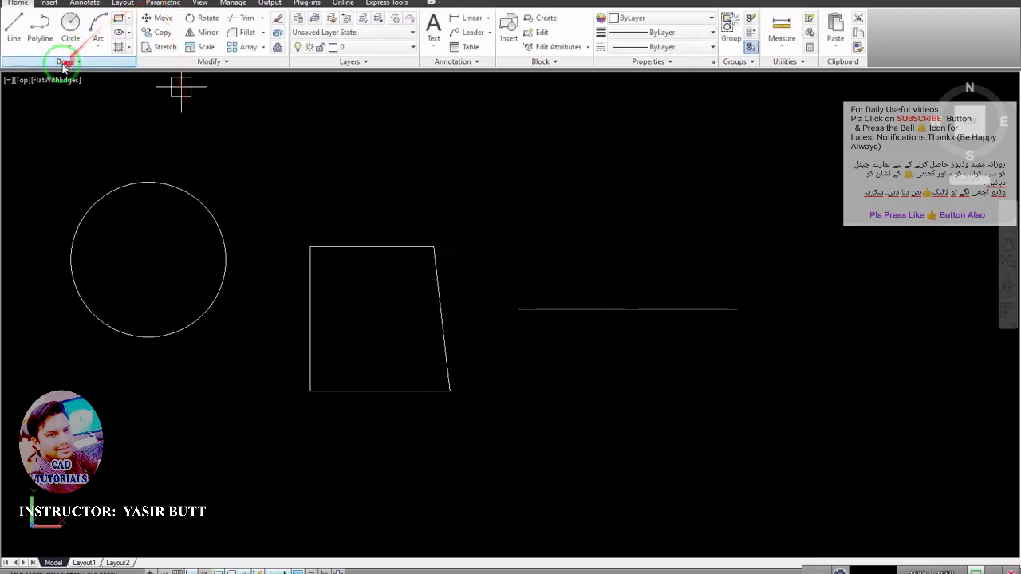
Step: Float the Draw, Modify and Block panels, re-dock Modify and Draw at the ribbon's end, then reopen Options
left_click_drag(69, 61, 131, 209)
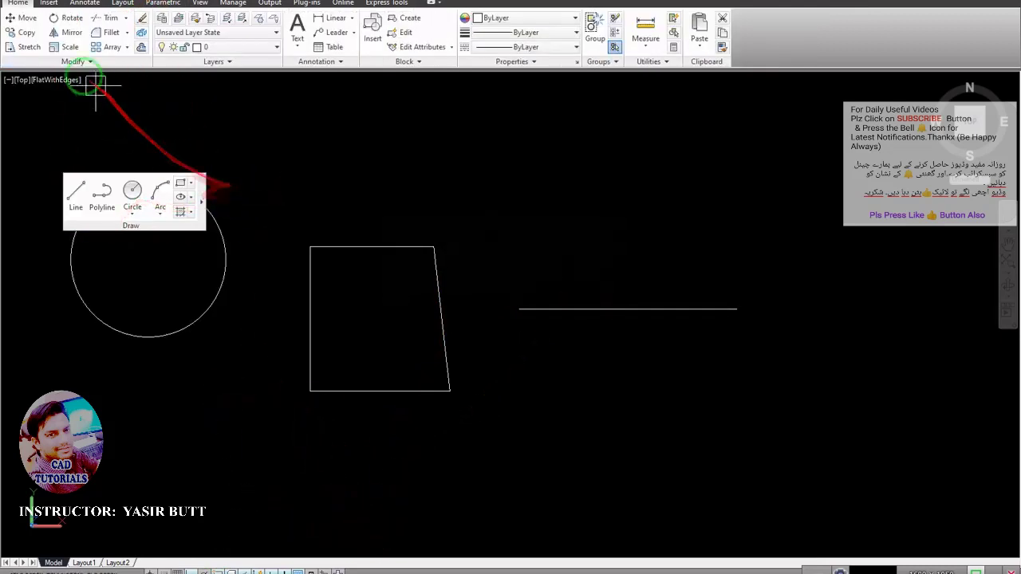
left_click_drag(72, 61, 331, 201)
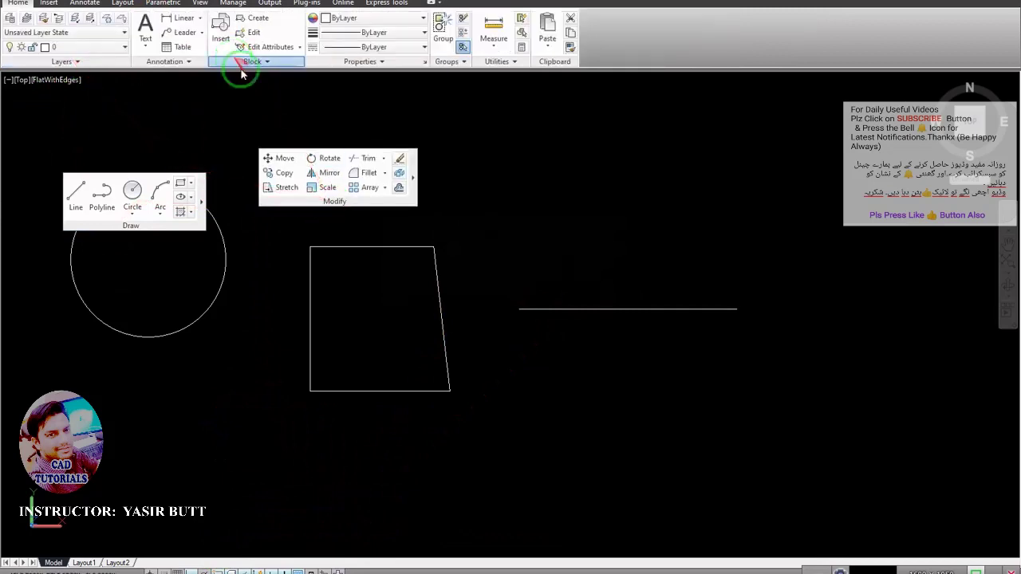
left_click_drag(252, 61, 450, 236)
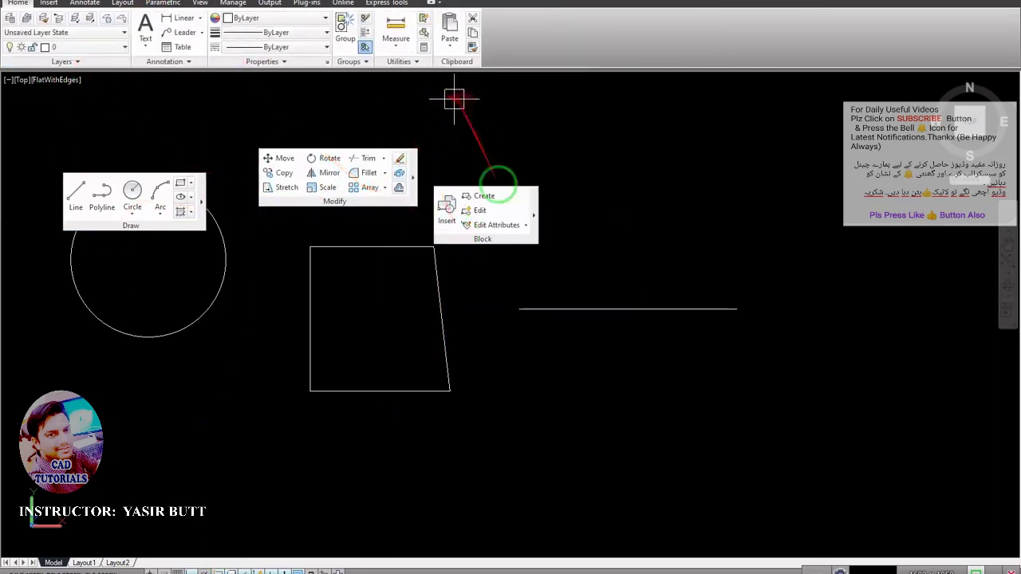
left_click_drag(300, 209, 568, 57)
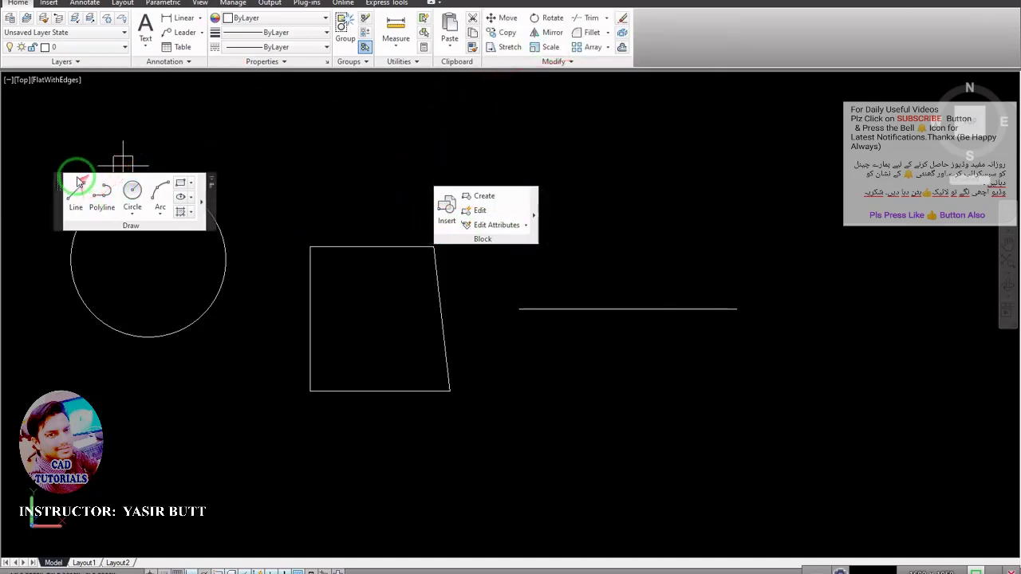
left_click_drag(75, 172, 662, 20)
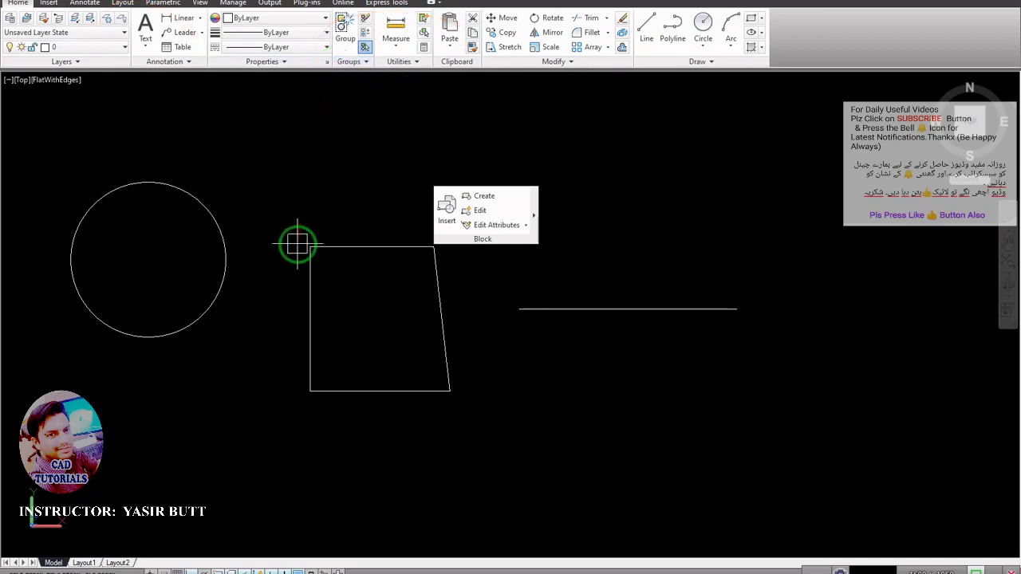
type("O")
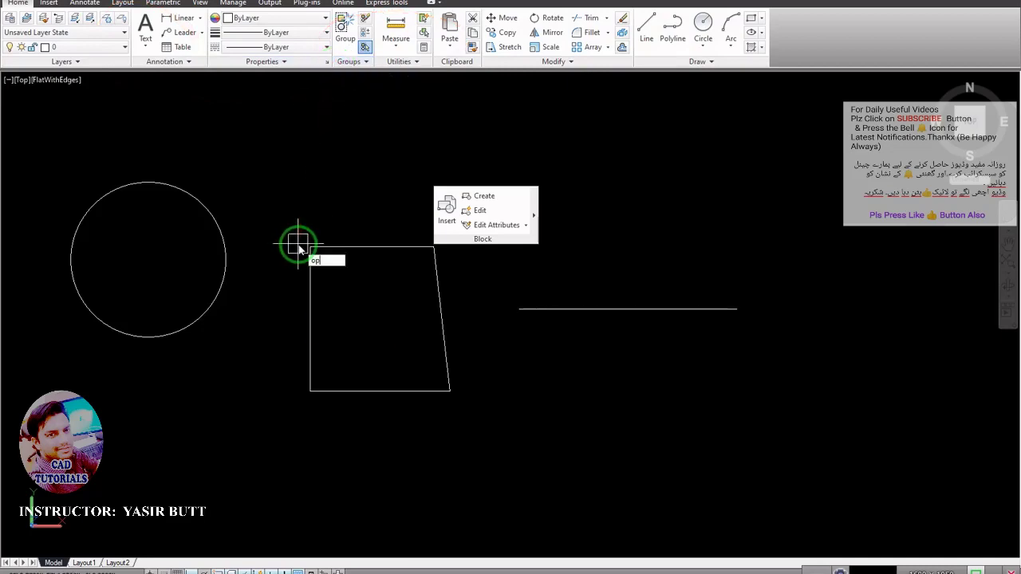
type("P")
key("Return")
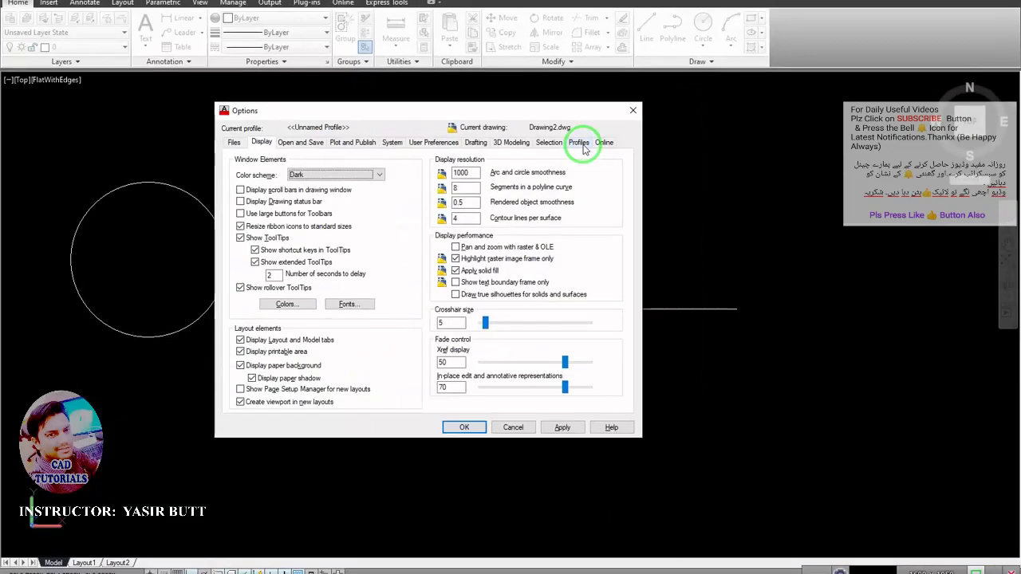
Step: Reset the current profile to system defaults on the Profiles tab, confirm, and close Options
left_click(582, 147)
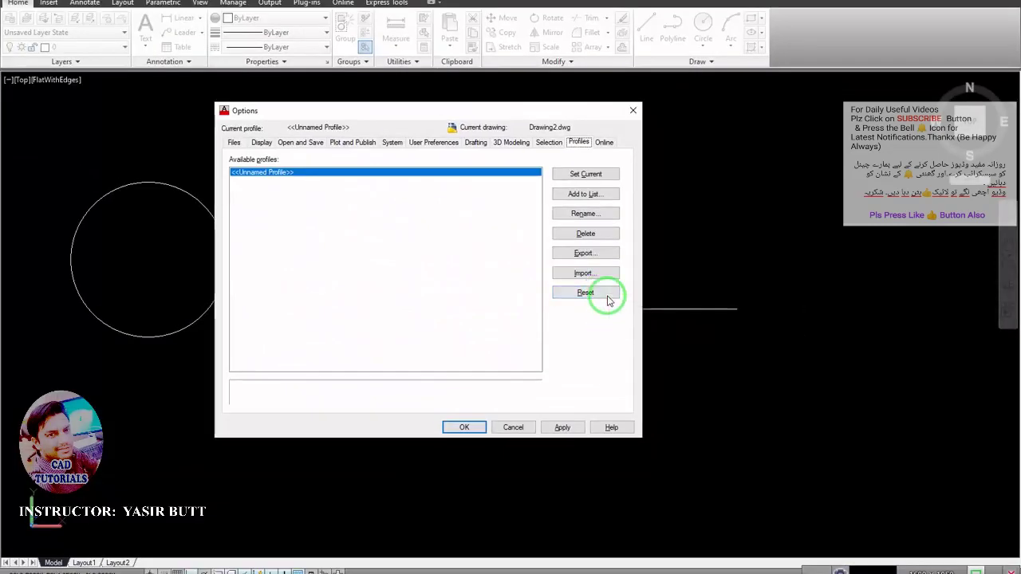
left_click(606, 295)
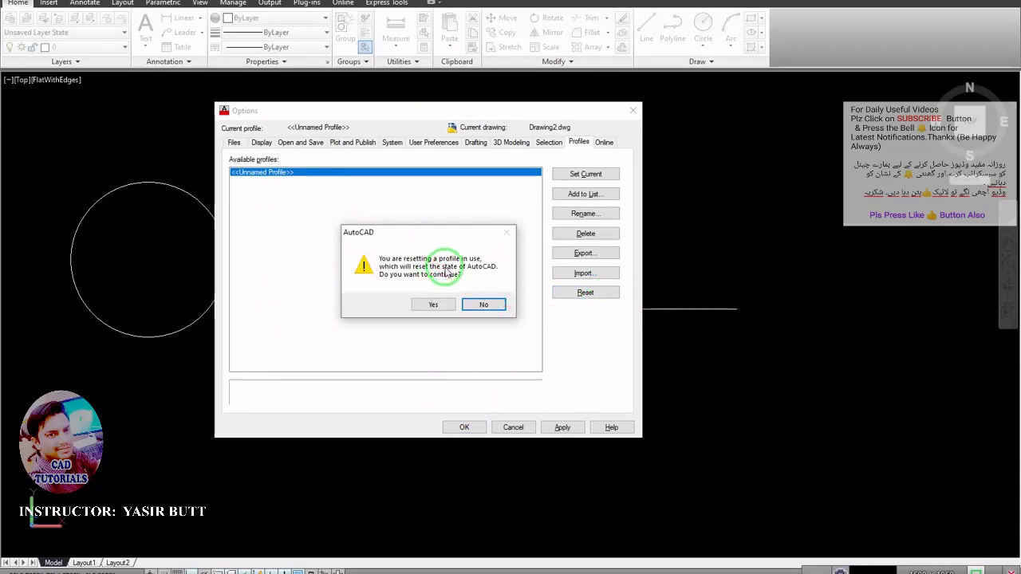
left_click(435, 306)
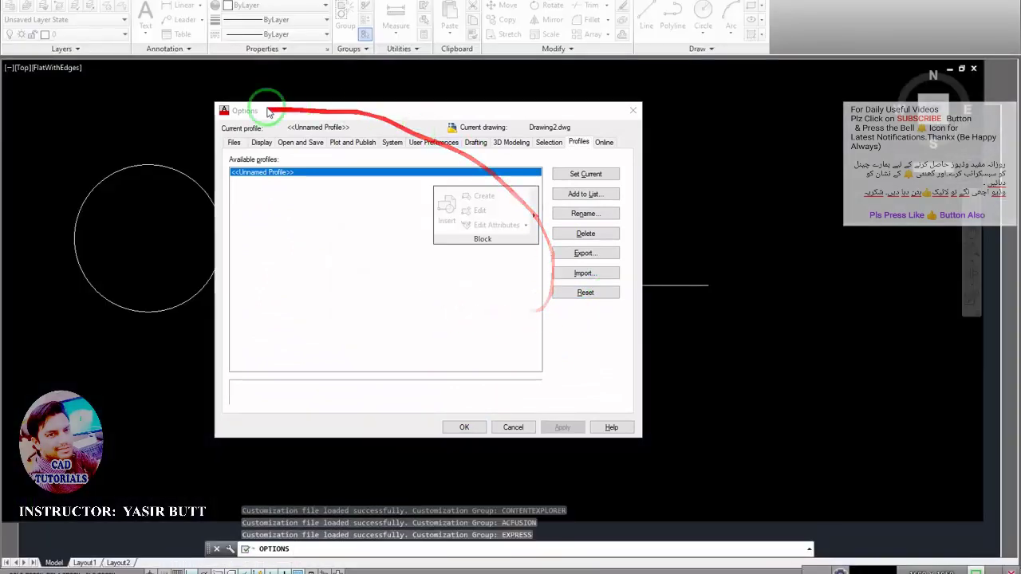
left_click(634, 110)
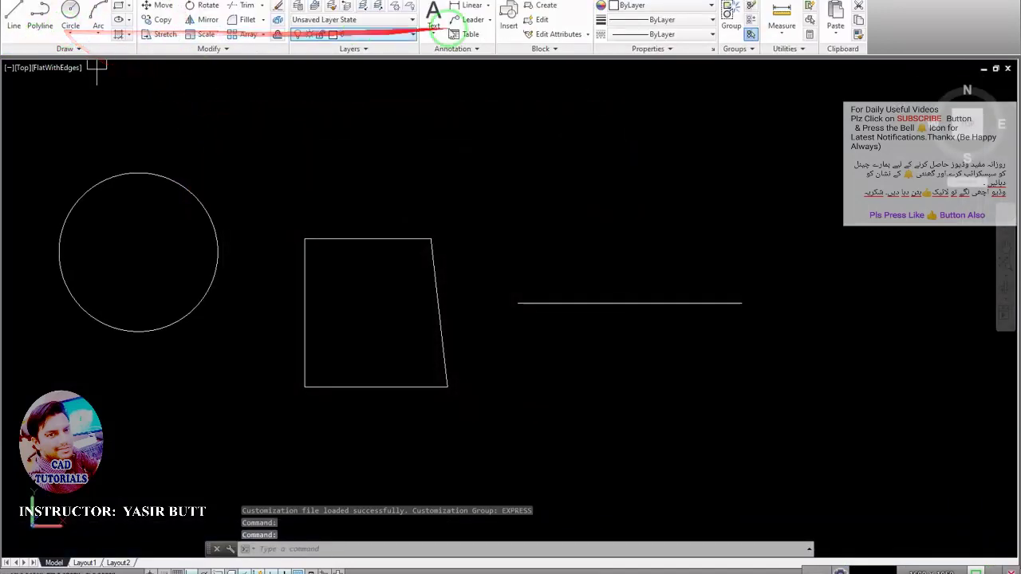
key("Escape")
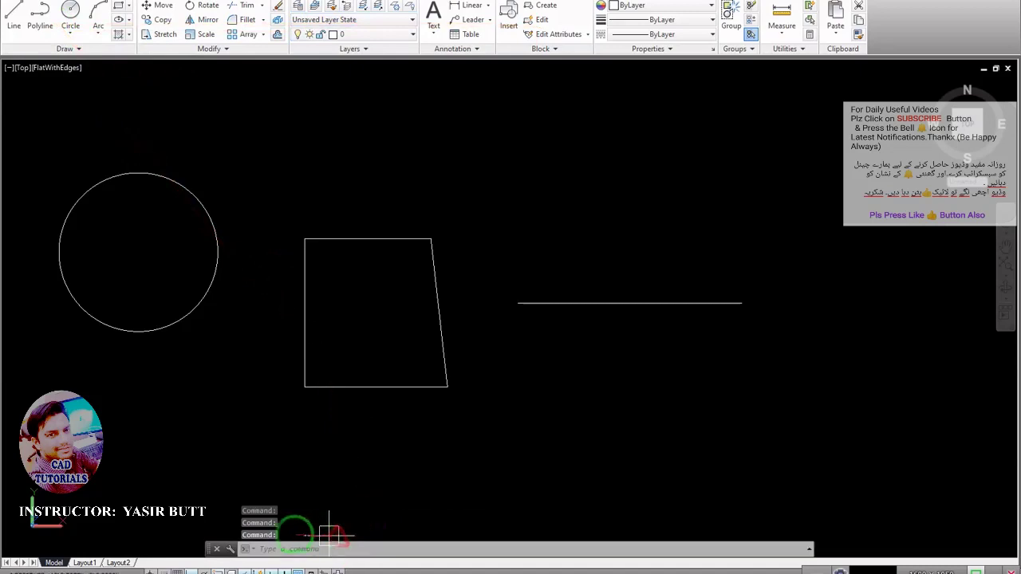